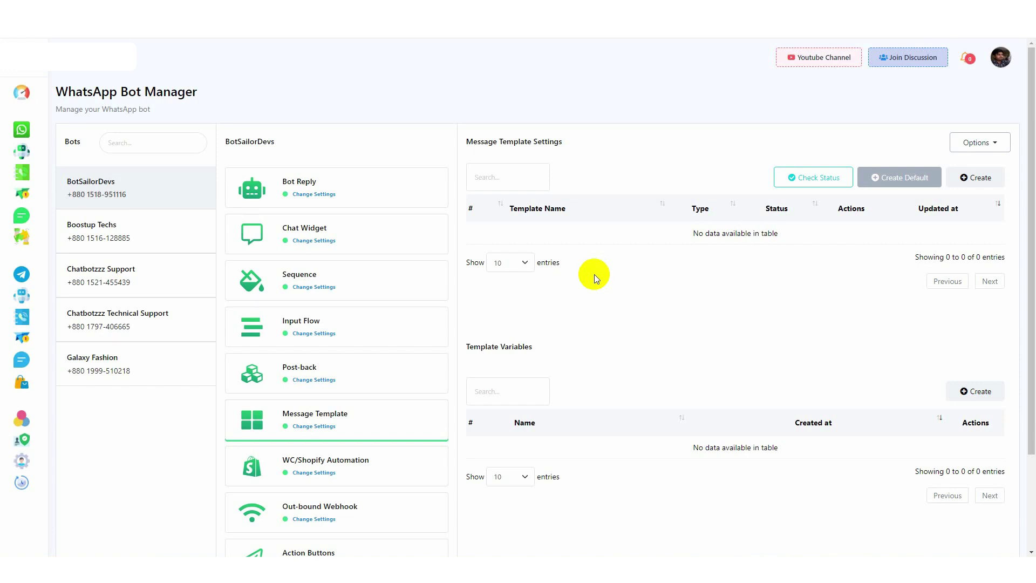
Open Meta Business home in a new browser tab and switch to the Newrajshahi business account
{"action": "key", "text": "ctrl+t"}
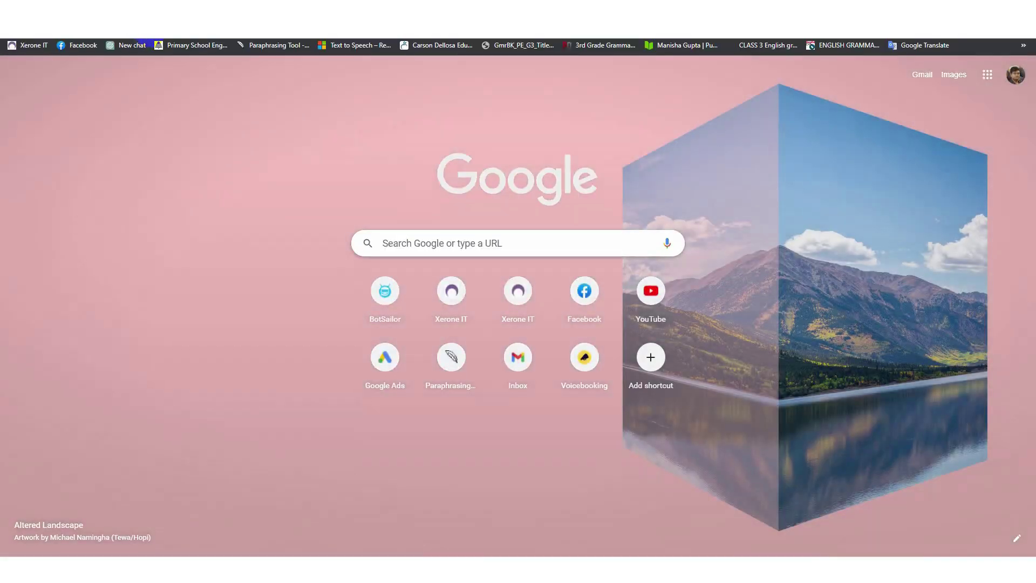
{"action": "type", "text": "bus"}
{"action": "key", "text": "Return"}
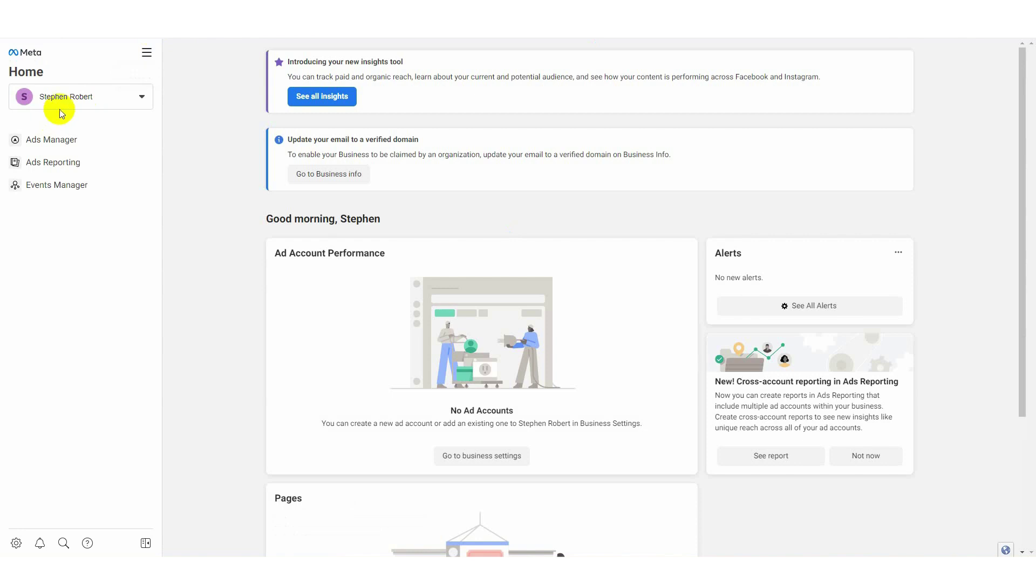
{"action": "left_click", "coordinate": [139, 97]}
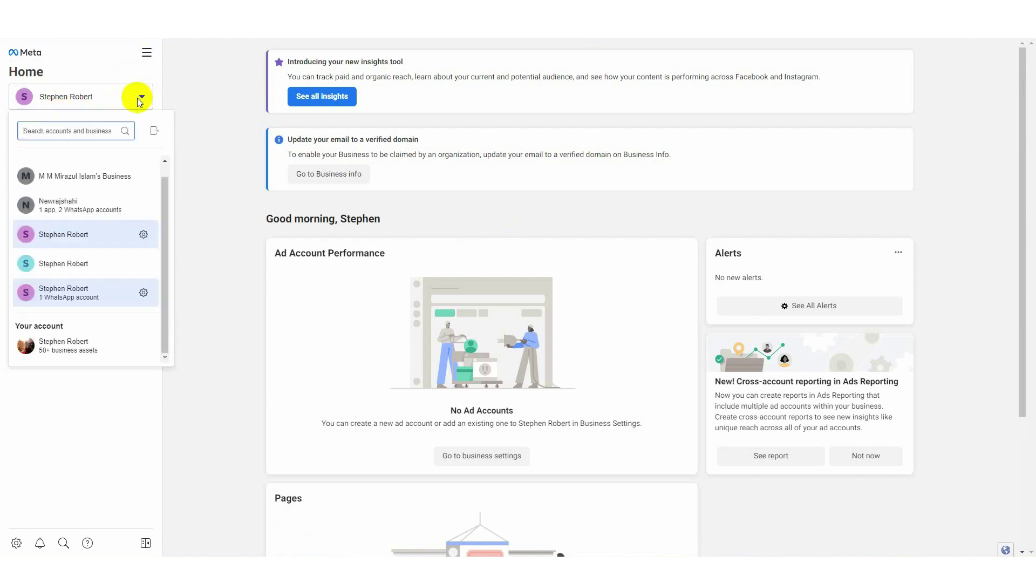
{"action": "left_click", "coordinate": [89, 205]}
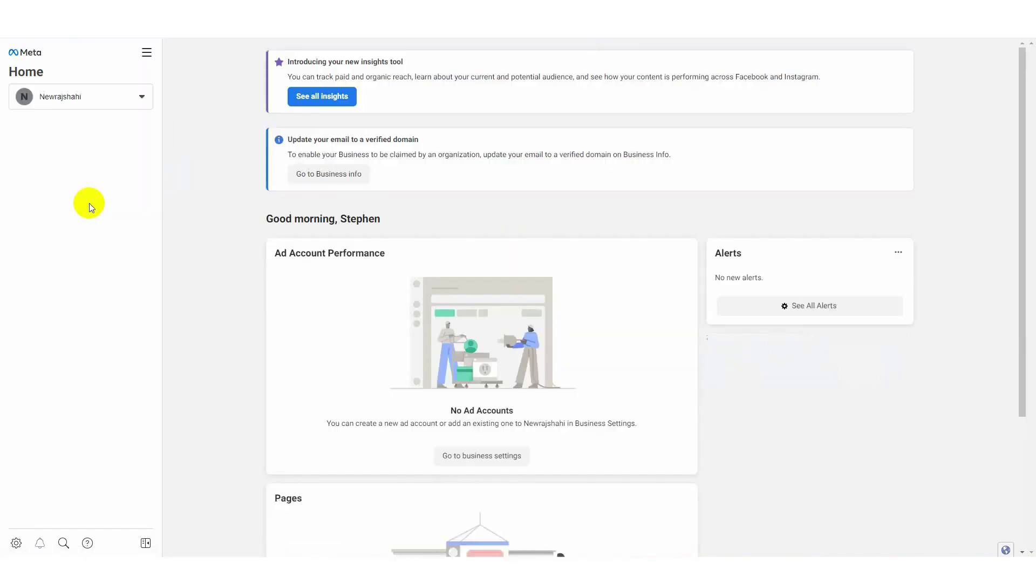
Go to WhatsApp Manager and open the message template management for the BotSailorDevs account
{"action": "left_click", "coordinate": [147, 54]}
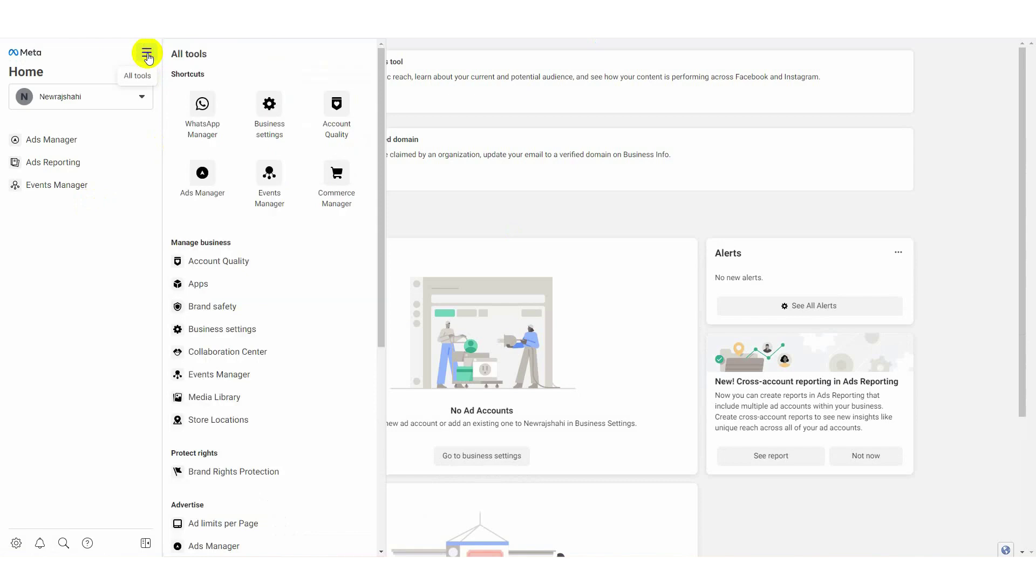
{"action": "left_click", "coordinate": [203, 105]}
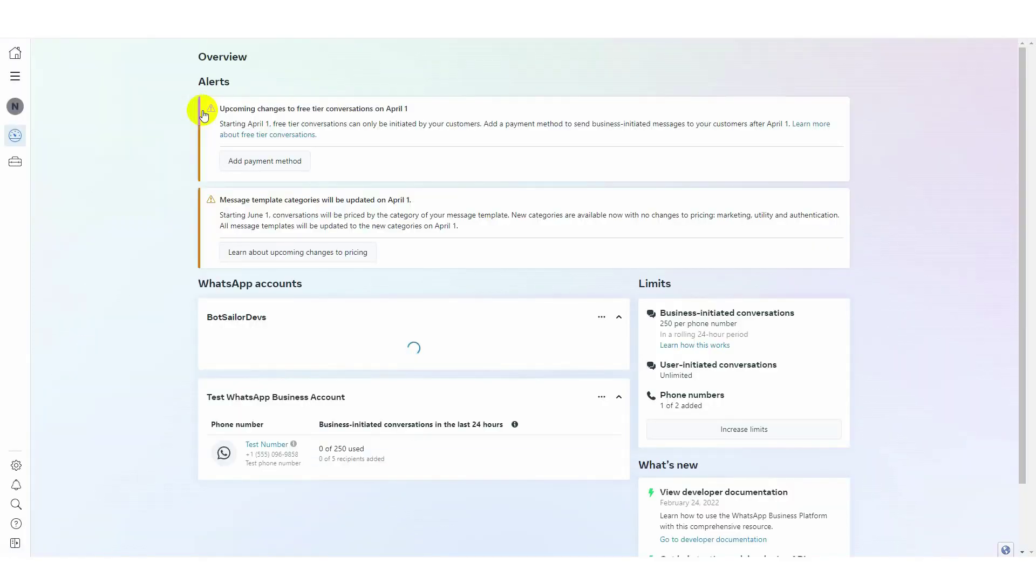
{"action": "scroll", "coordinate": [203, 115], "scroll_direction": "down", "scroll_amount": 1}
{"action": "left_click_drag", "start_coordinate": [206, 241], "coordinate": [282, 241]}
{"action": "left_click", "coordinate": [602, 244]}
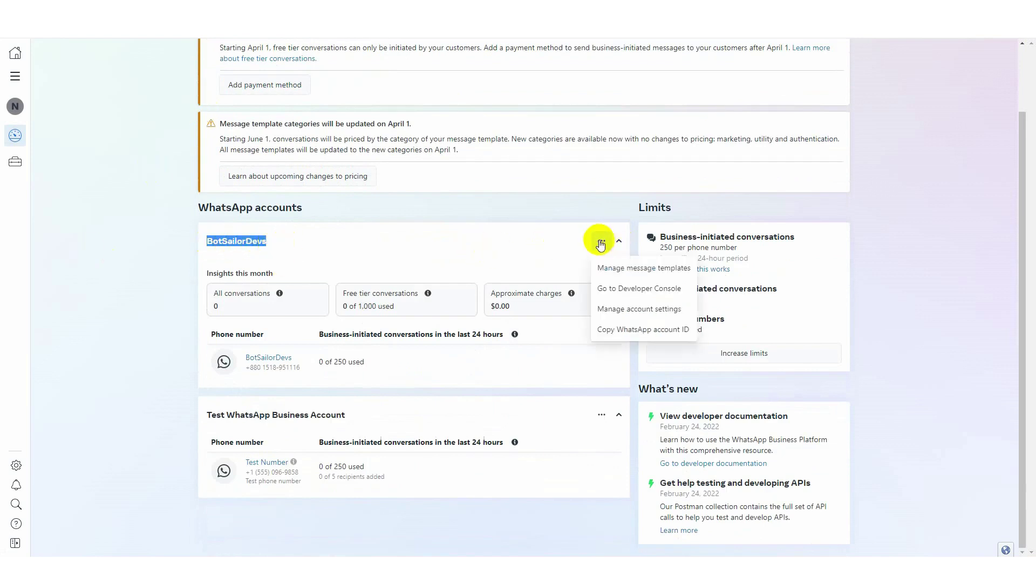
{"action": "left_click", "coordinate": [623, 267]}
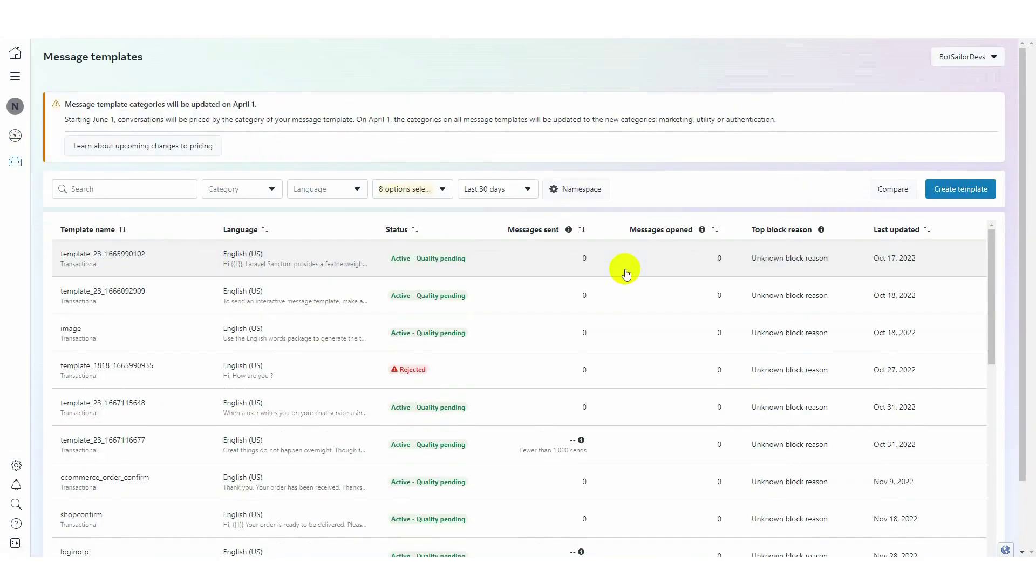
Start creating a new message template for BotSailorDevs
{"action": "scroll", "coordinate": [621, 273], "scroll_direction": "down", "scroll_amount": 10}
{"action": "scroll", "coordinate": [620, 273], "scroll_direction": "up", "scroll_amount": 10}
{"action": "left_click", "coordinate": [961, 189]}
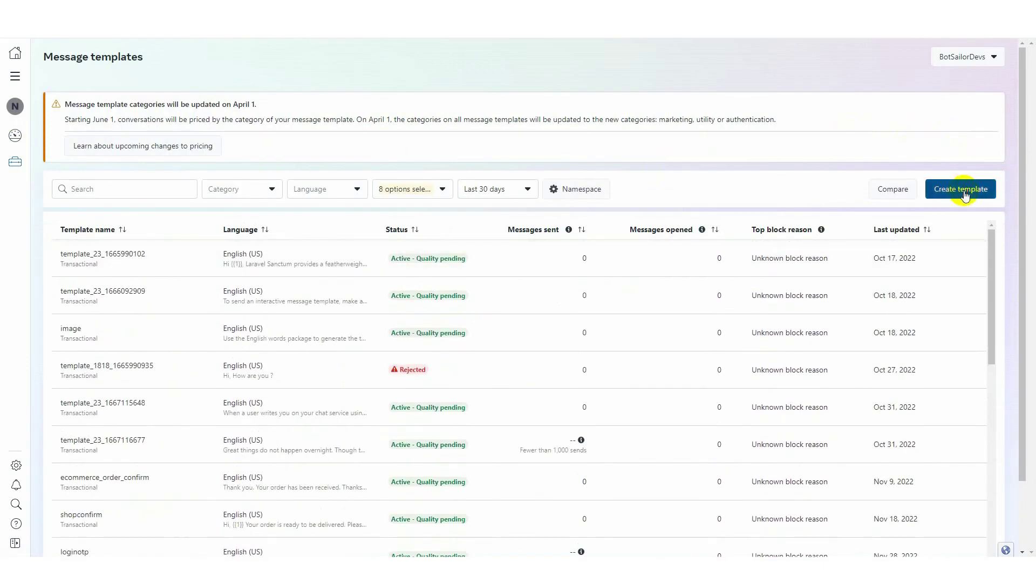
{"action": "scroll", "coordinate": [120, 248], "scroll_direction": "down", "scroll_amount": 1}
{"action": "scroll", "coordinate": [120, 247], "scroll_direction": "up", "scroll_amount": 1}
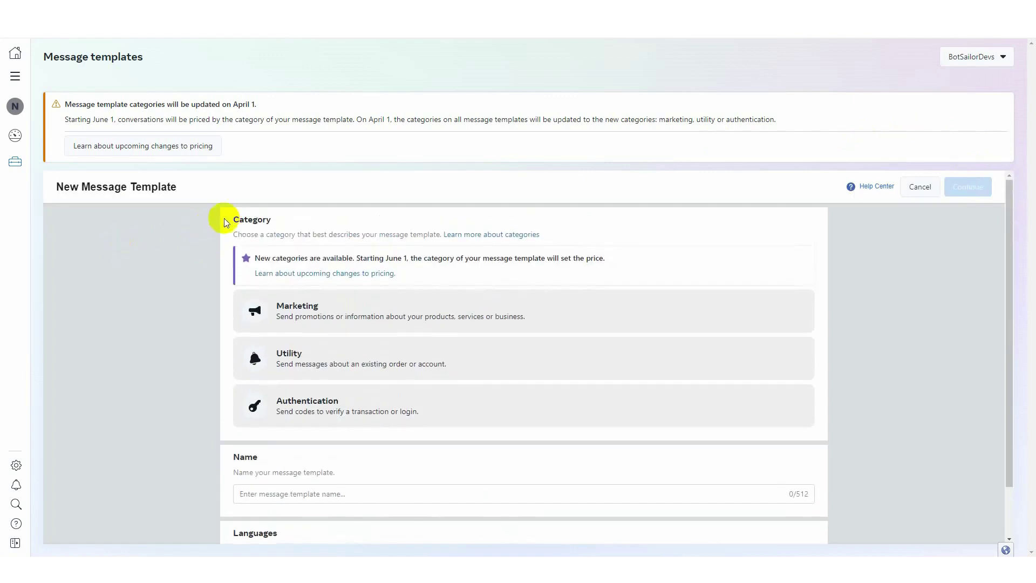
Set the new template's category to Utility and name it product_order_notification
{"action": "left_click_drag", "start_coordinate": [227, 218], "coordinate": [280, 223]}
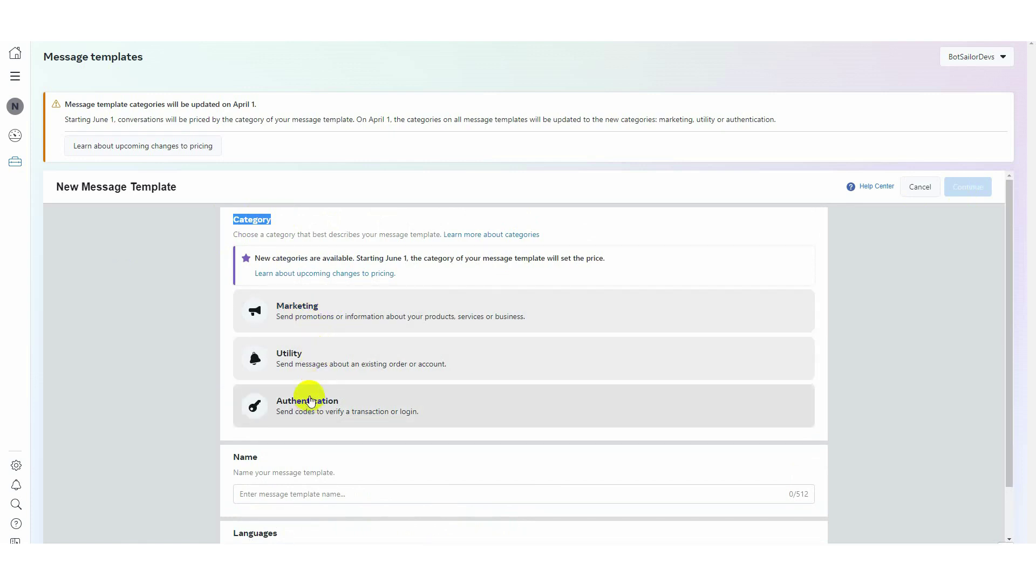
{"action": "left_click", "coordinate": [204, 247]}
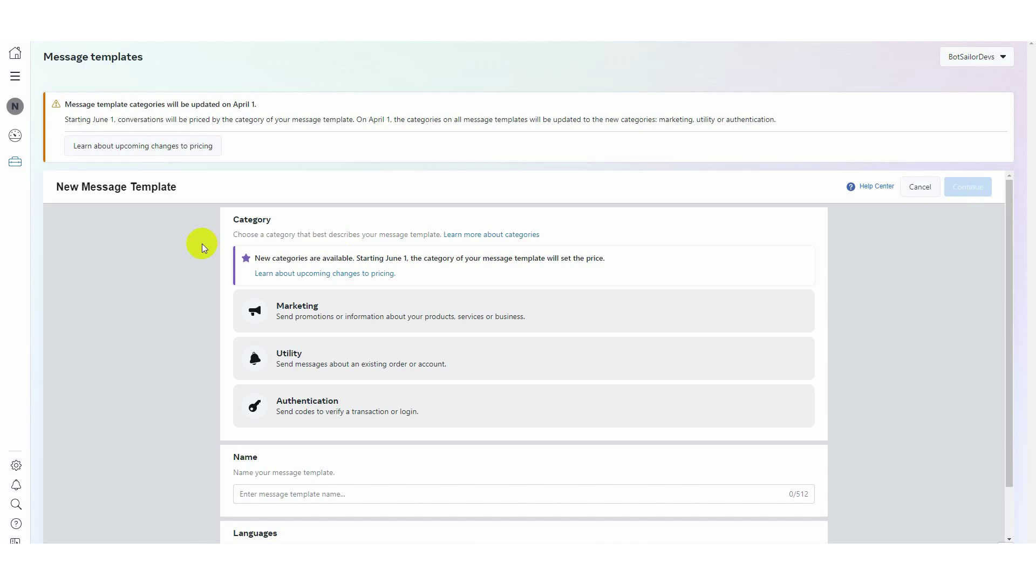
{"action": "left_click", "coordinate": [330, 359]}
{"action": "scroll", "coordinate": [135, 368], "scroll_direction": "down", "scroll_amount": 1}
{"action": "left_click", "coordinate": [280, 434]}
{"action": "type", "text": "product_order_notification"}
Choose English (US) as the template language and continue to the template editor
{"action": "left_click_drag", "start_coordinate": [233, 475], "coordinate": [289, 479]}
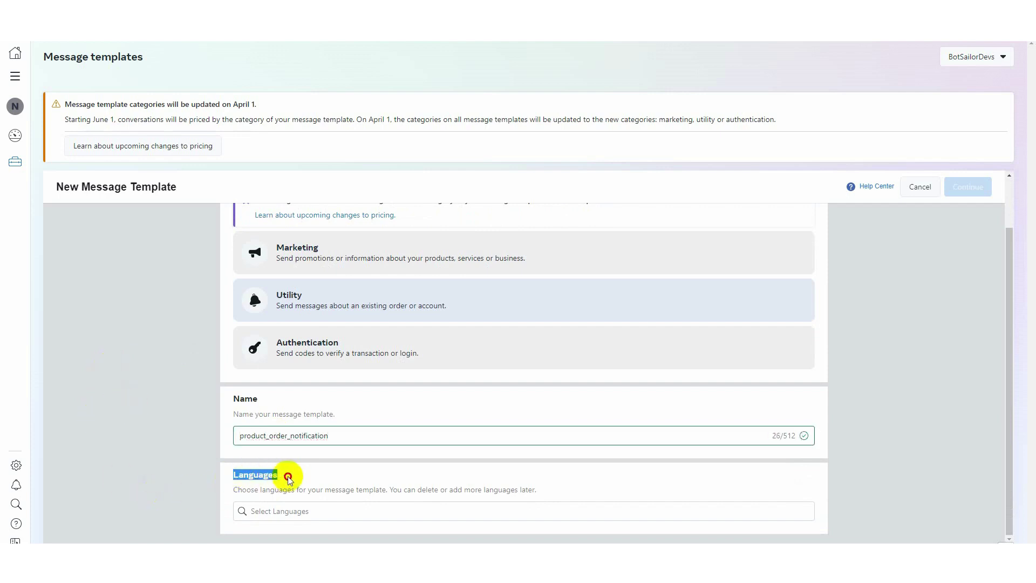
{"action": "left_click", "coordinate": [302, 511]}
{"action": "type", "text": "e"}
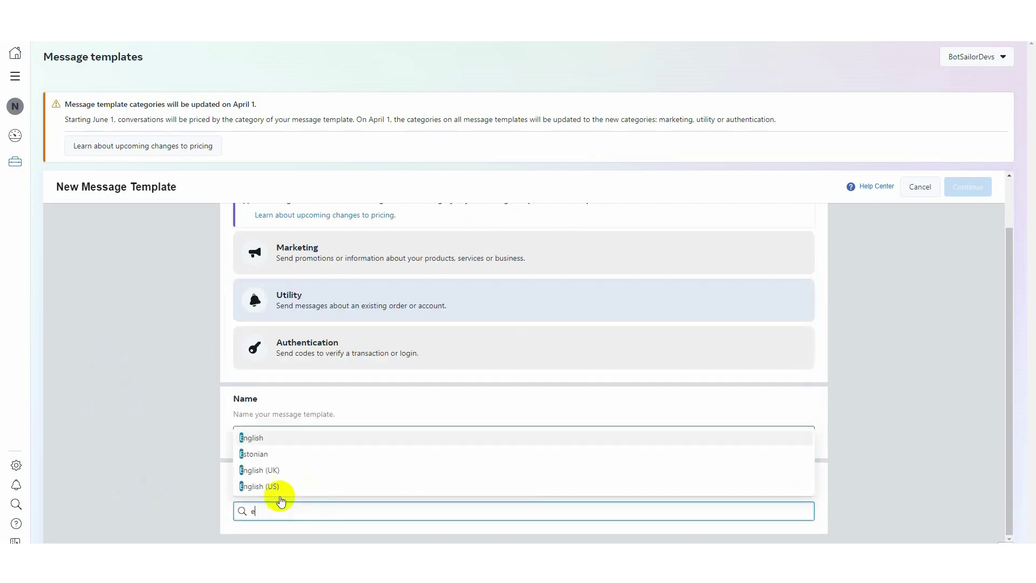
{"action": "left_click", "coordinate": [277, 488]}
{"action": "left_click", "coordinate": [189, 486]}
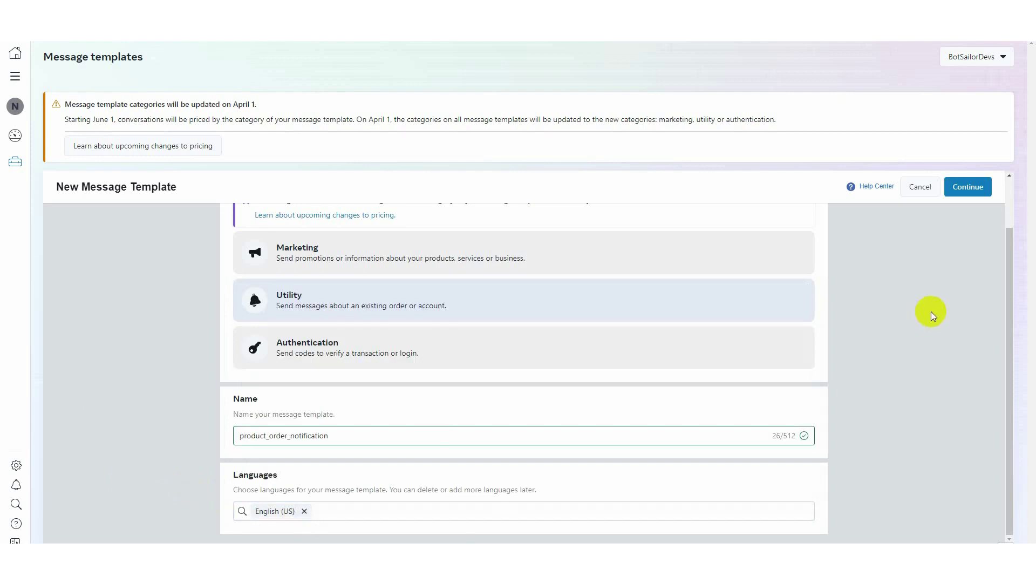
{"action": "left_click", "coordinate": [968, 187]}
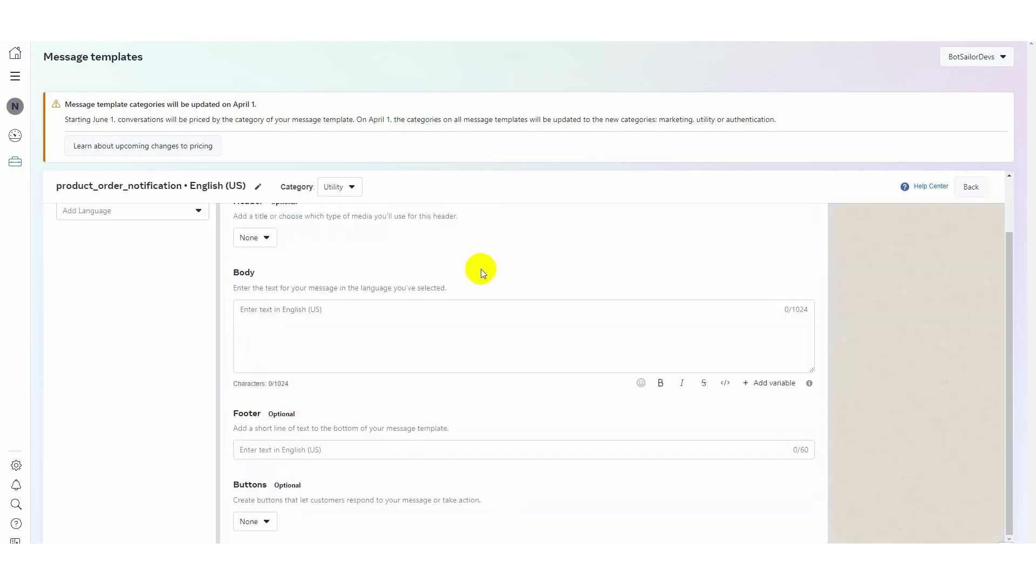
Set the template header to Media with Image as the media type
{"action": "left_click_drag", "start_coordinate": [234, 265], "coordinate": [405, 270]}
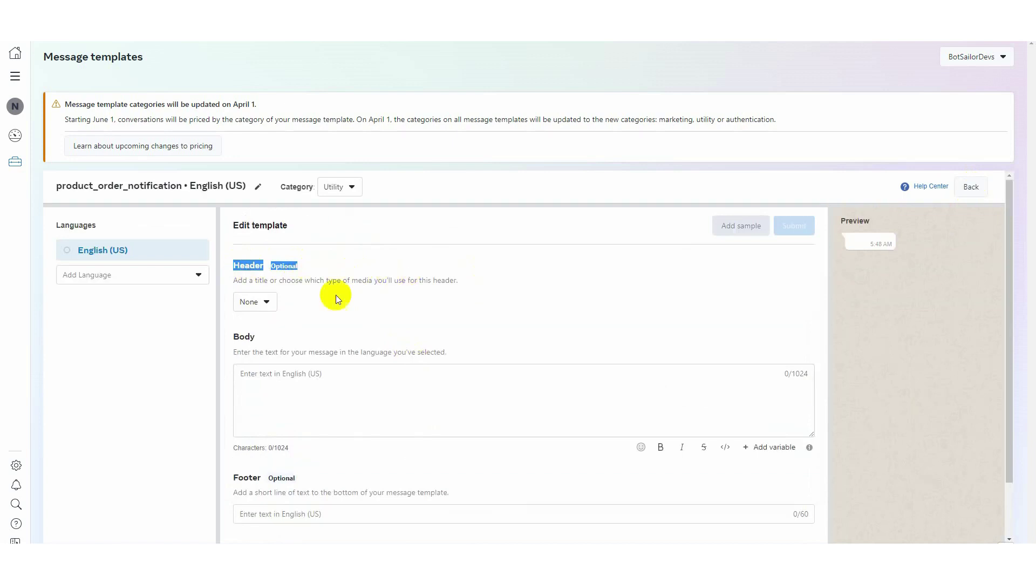
{"action": "left_click", "coordinate": [267, 303]}
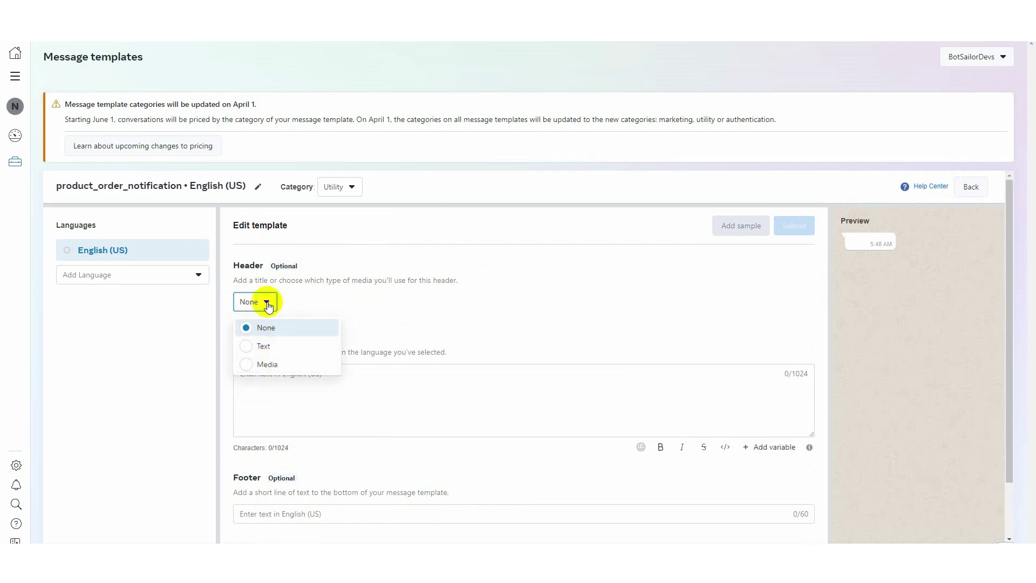
{"action": "left_click", "coordinate": [280, 367]}
{"action": "scroll", "coordinate": [279, 360], "scroll_direction": "down", "scroll_amount": 1}
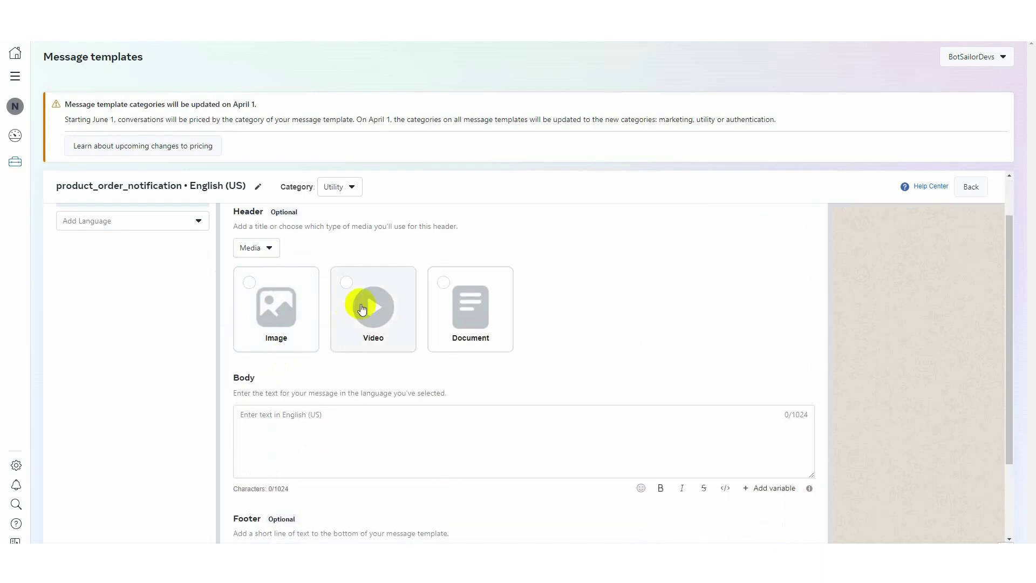
{"action": "left_click", "coordinate": [283, 311]}
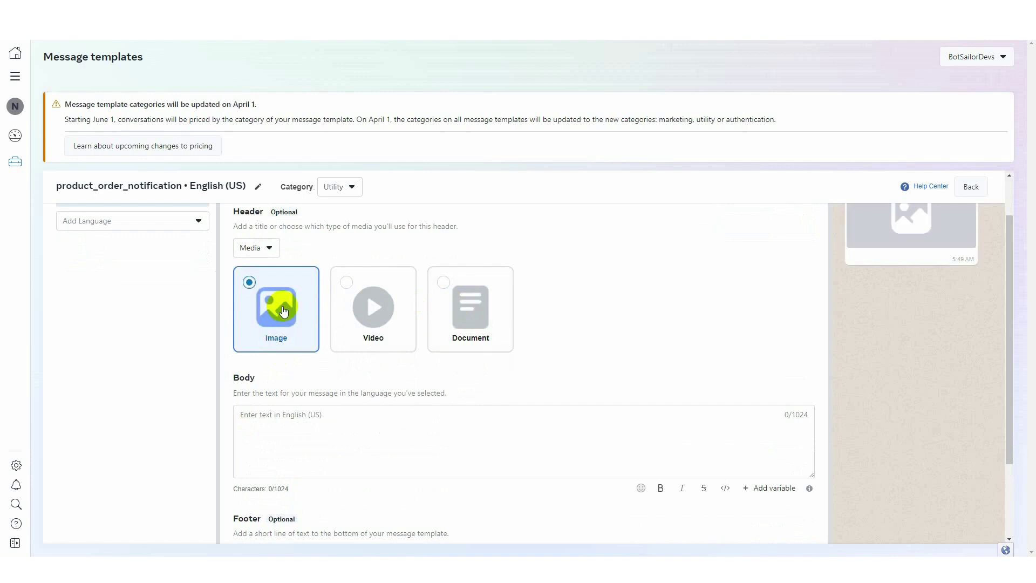
Write the body on separate lines: "Hello,", "Thank you for creating an order on our store.", "Here are your order details." and "Price:"
{"action": "scroll", "coordinate": [284, 311], "scroll_direction": "down", "scroll_amount": 2}
{"action": "left_click", "coordinate": [290, 326]}
{"action": "type", "text": "Hello,"}
{"action": "key", "text": "Return"}
{"action": "key", "text": "Return"}
{"action": "type", "text": "Thank you for creating an order on our store."}
{"action": "key", "text": "Return"}
{"action": "type", "text": "Here are your order details."}
{"action": "key", "text": "Return"}
{"action": "type", "text": "Price:"}
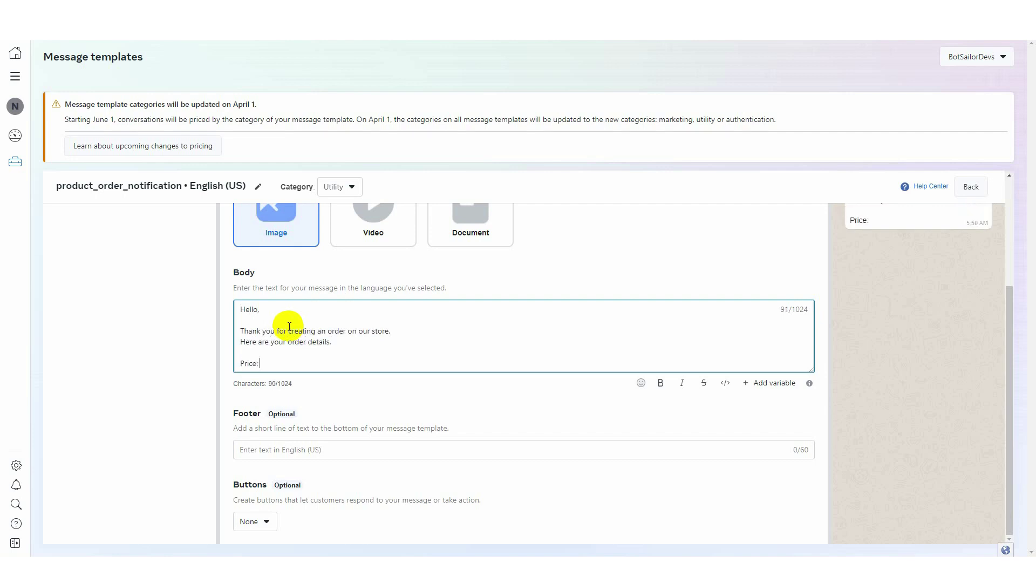
Add variable {{1}} after "Price:" in the body, plus a "Delivery Date:" line with variable {{2}}
{"action": "left_click", "coordinate": [765, 382]}
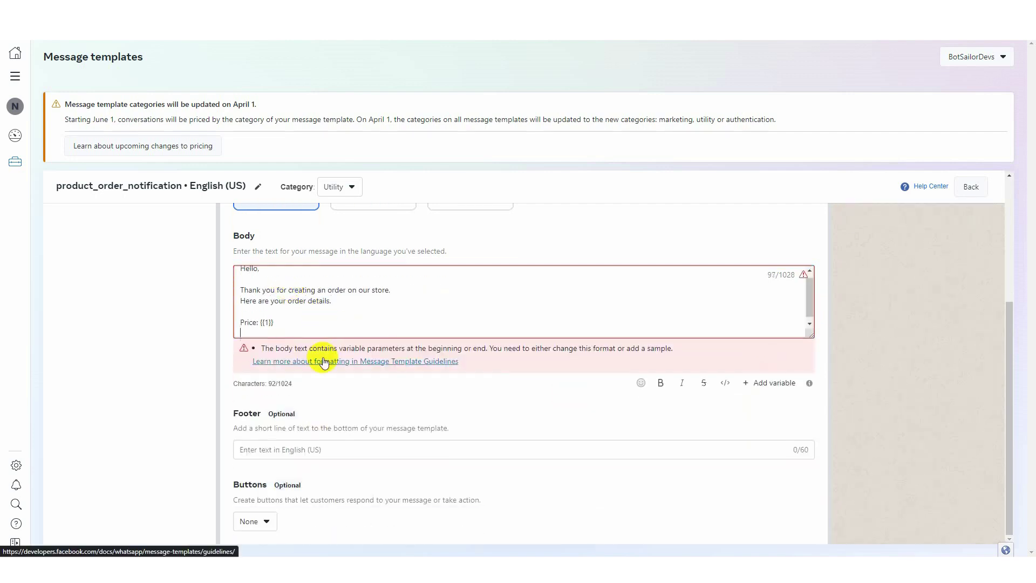
{"action": "key", "text": "Return"}
{"action": "type", "text": "Delivery "}
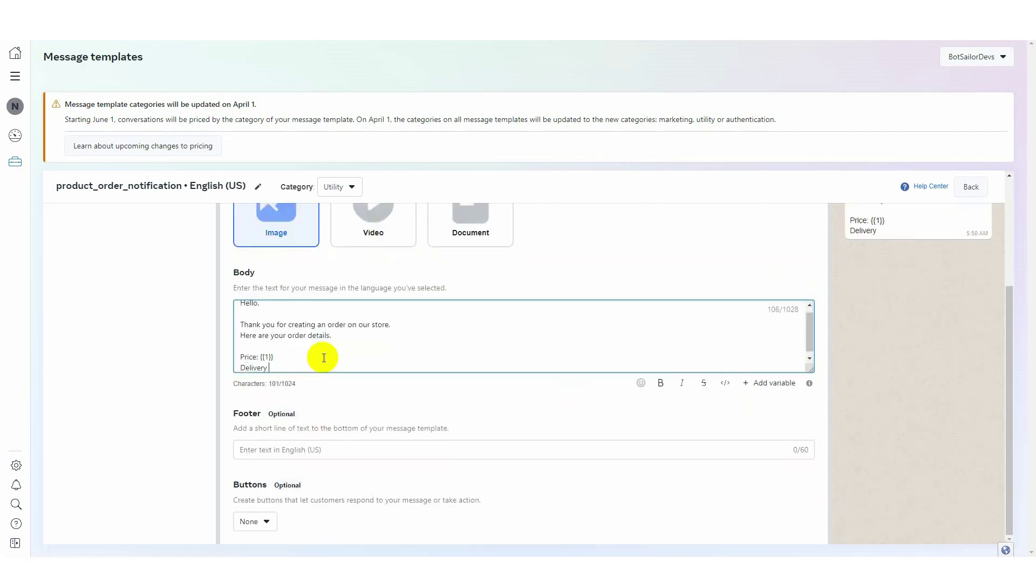
{"action": "type", "text": "Date:"}
{"action": "left_click", "coordinate": [749, 383]}
{"action": "key", "text": "Return"}
{"action": "key", "text": "Return"}
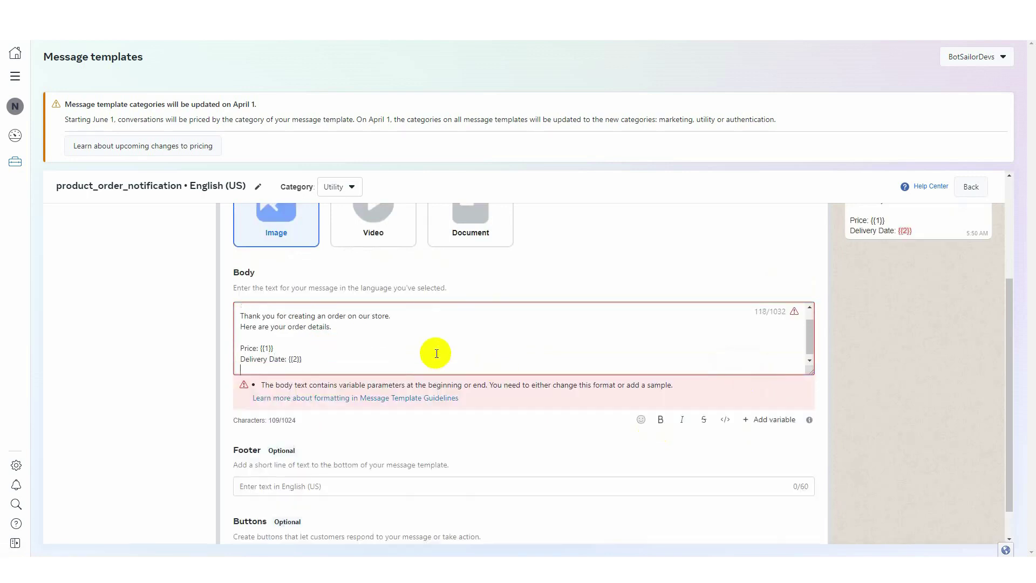
End the body with the line "Thank you very much for purchasing from our store."
{"action": "type", "text": "Thank you very much for purchasingfr"}
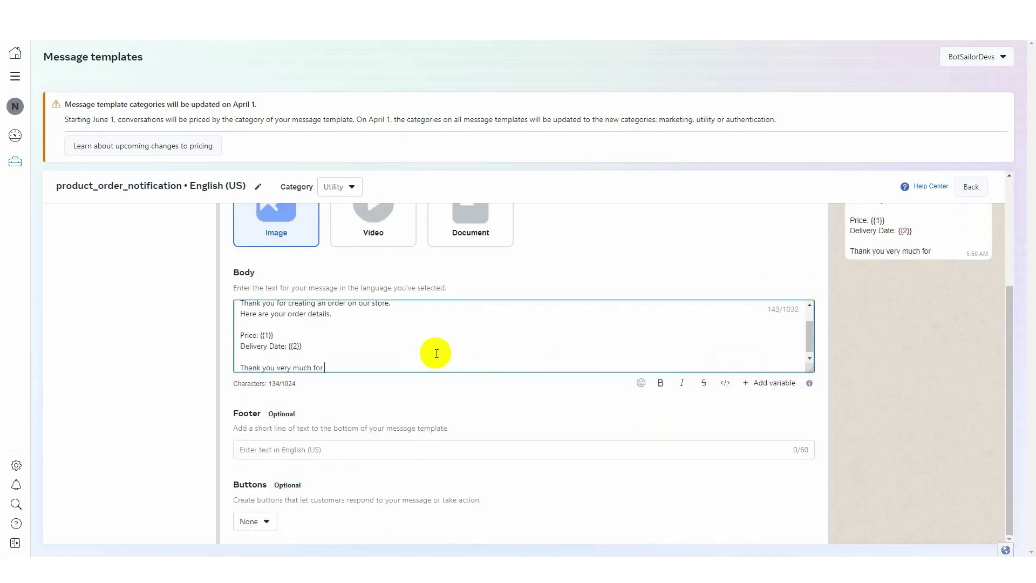
{"action": "key", "text": "BackSpace"}
{"action": "key", "text": "BackSpace"}
{"action": "type", "text": "from our store."}
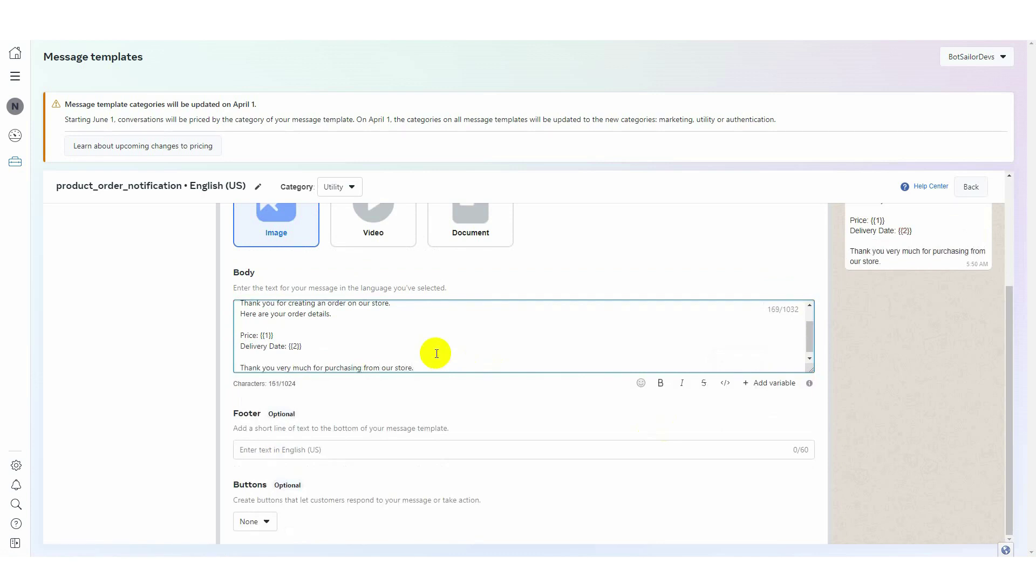
{"action": "left_click_drag", "start_coordinate": [228, 415], "coordinate": [328, 417]}
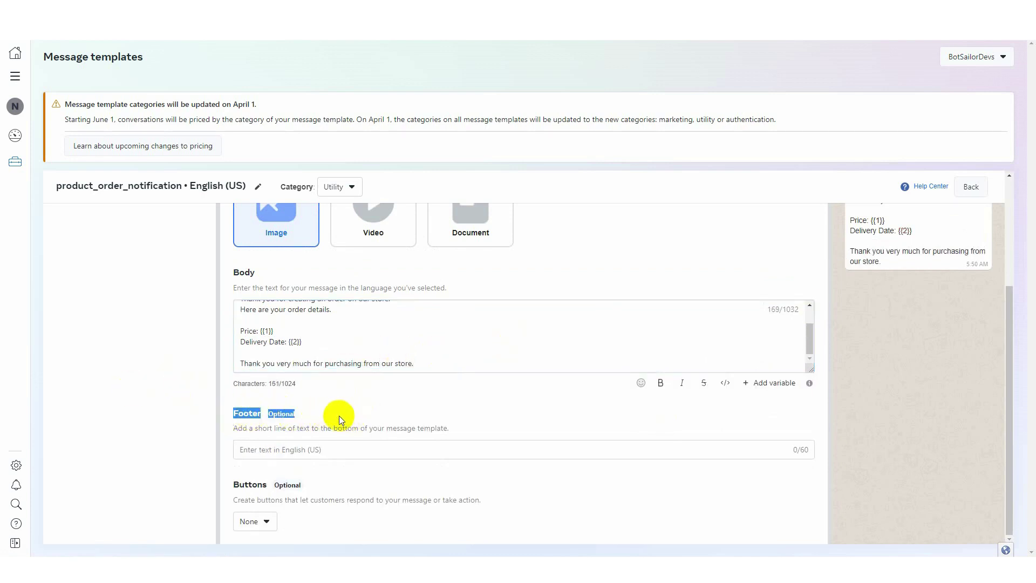
{"action": "left_click", "coordinate": [339, 416]}
{"action": "left_click", "coordinate": [313, 449]}
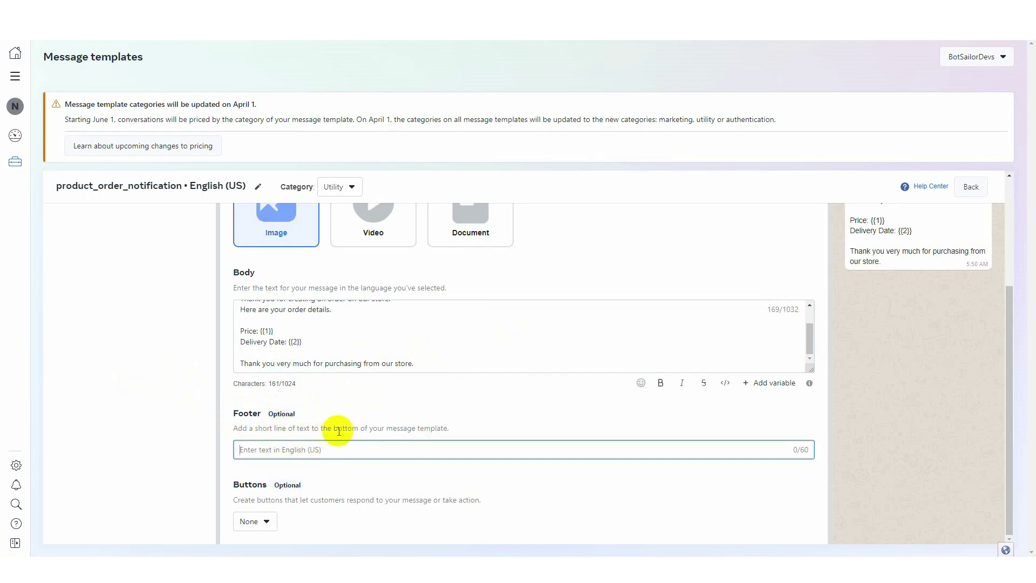
{"action": "left_click", "coordinate": [301, 510]}
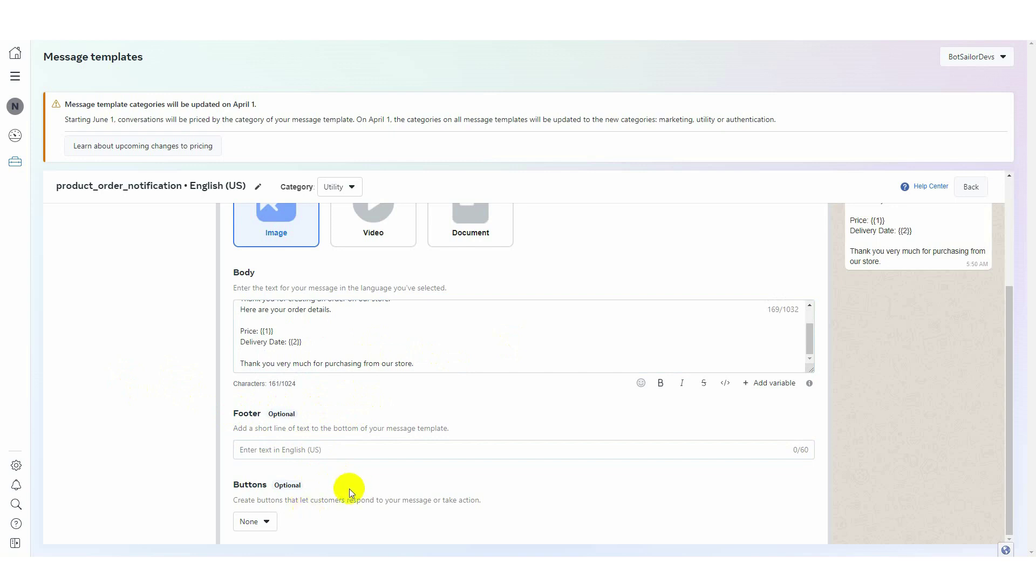
Add a Quick Reply button to the template with the text "See New Arrivals"
{"action": "left_click_drag", "start_coordinate": [230, 486], "coordinate": [303, 487]}
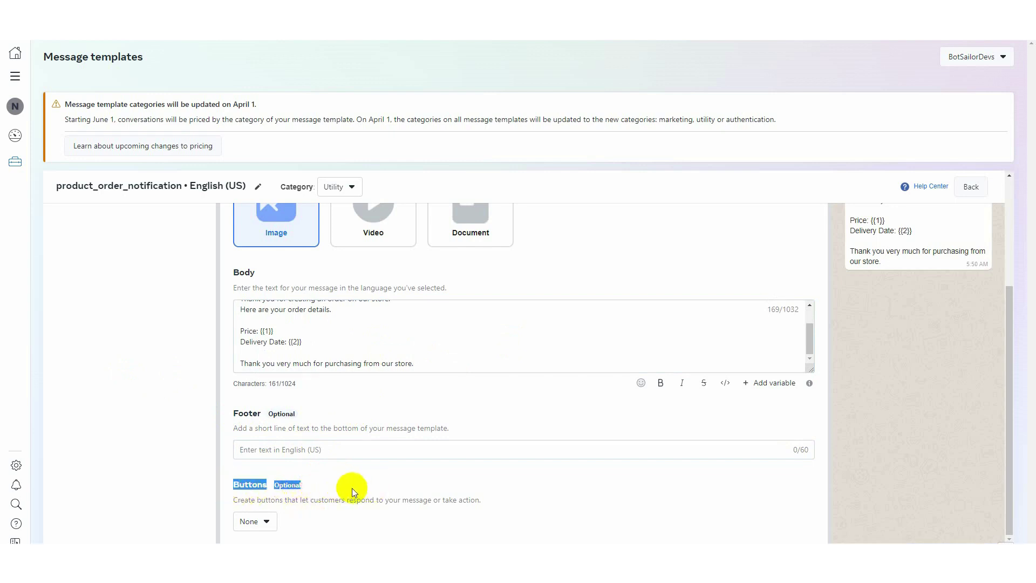
{"action": "left_click", "coordinate": [351, 488]}
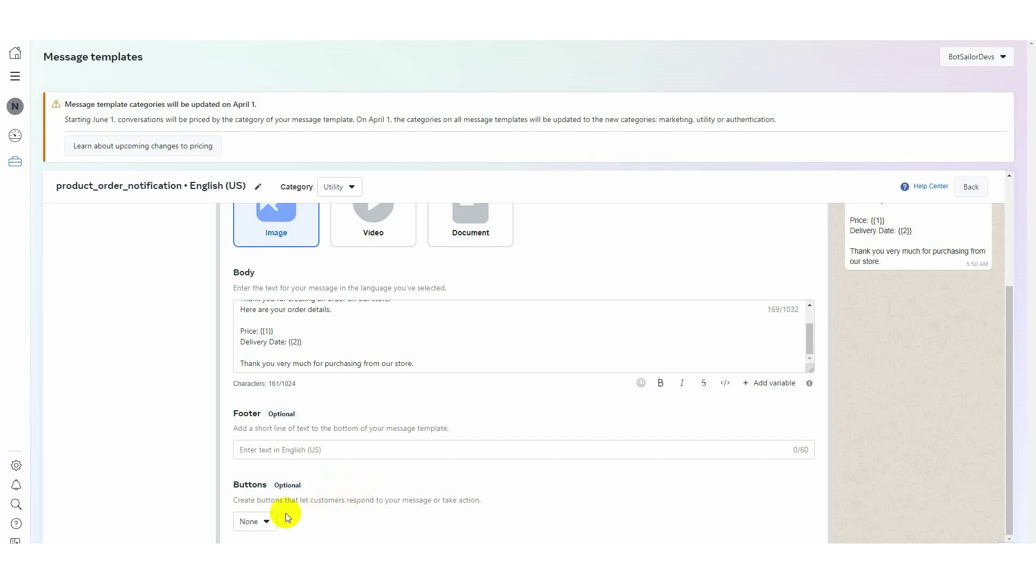
{"action": "left_click", "coordinate": [265, 523]}
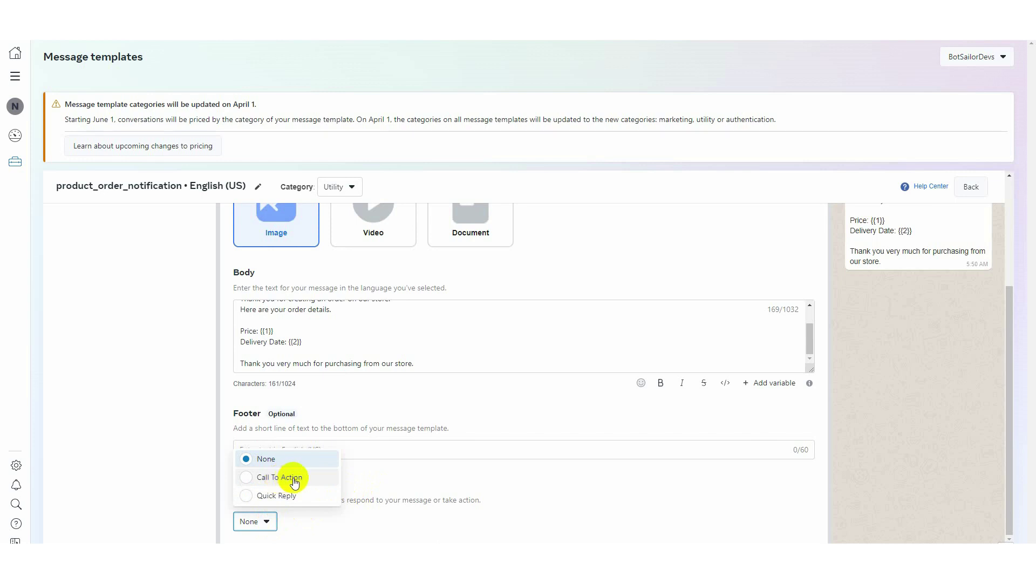
{"action": "left_click", "coordinate": [299, 495]}
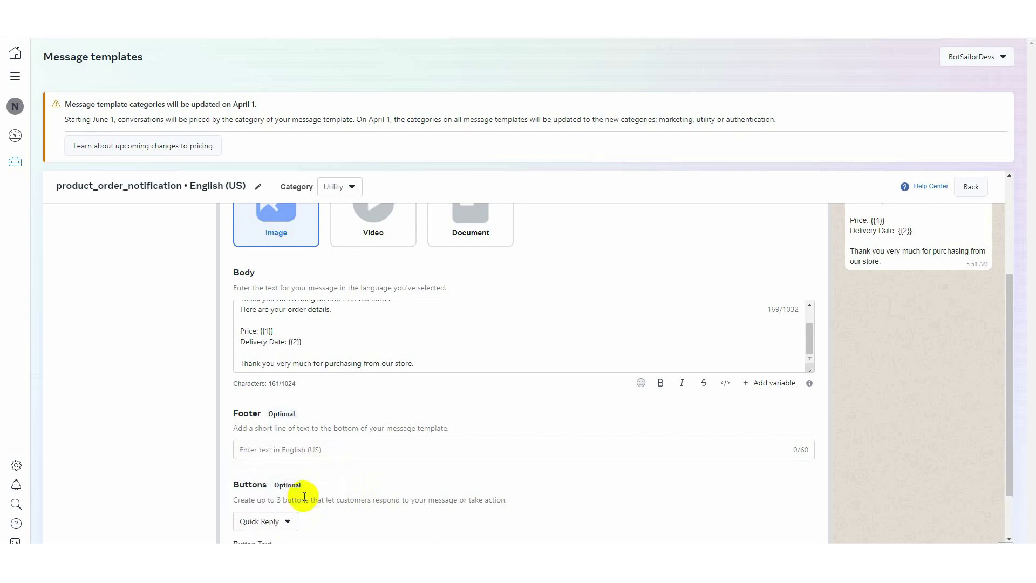
{"action": "scroll", "coordinate": [303, 496], "scroll_direction": "down", "scroll_amount": 1}
{"action": "left_click", "coordinate": [284, 494]}
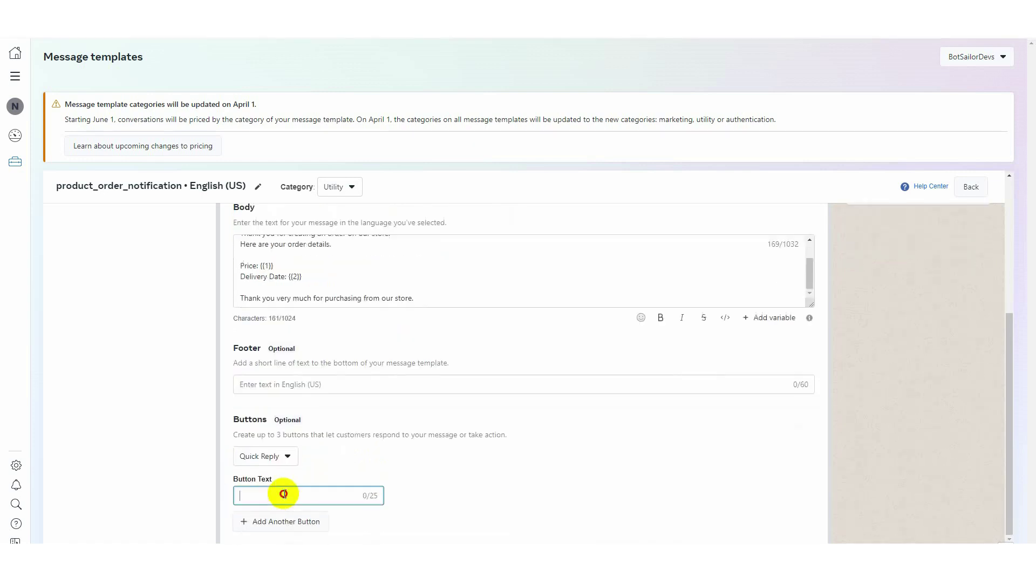
{"action": "type", "text": "See New Arrivals"}
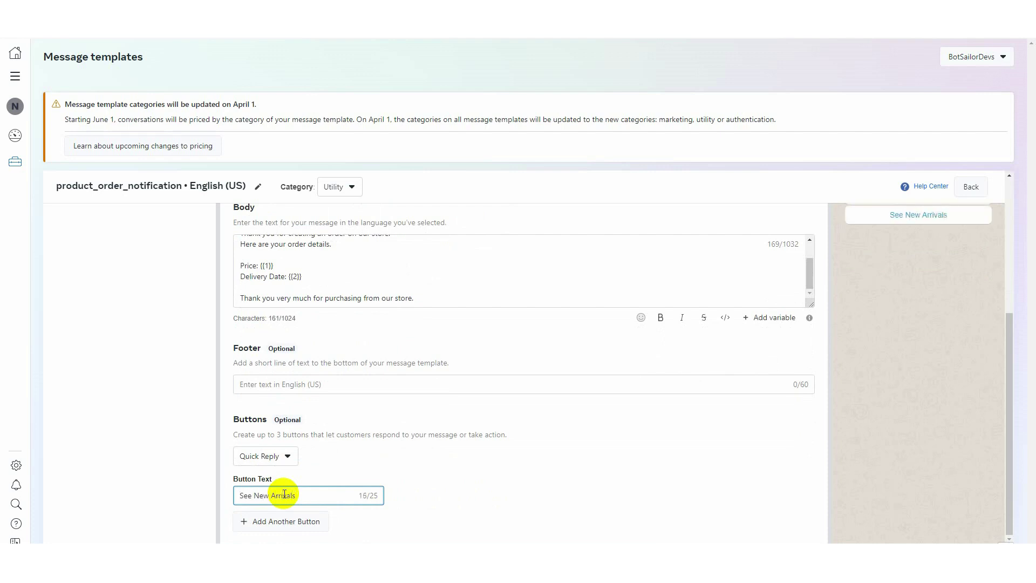
Add a second Quick Reply button to the template with the text "Get Notified"
{"action": "left_click", "coordinate": [287, 520]}
{"action": "left_click", "coordinate": [273, 497]}
{"action": "type", "text": "Get Notified"}
{"action": "left_click", "coordinate": [419, 508]}
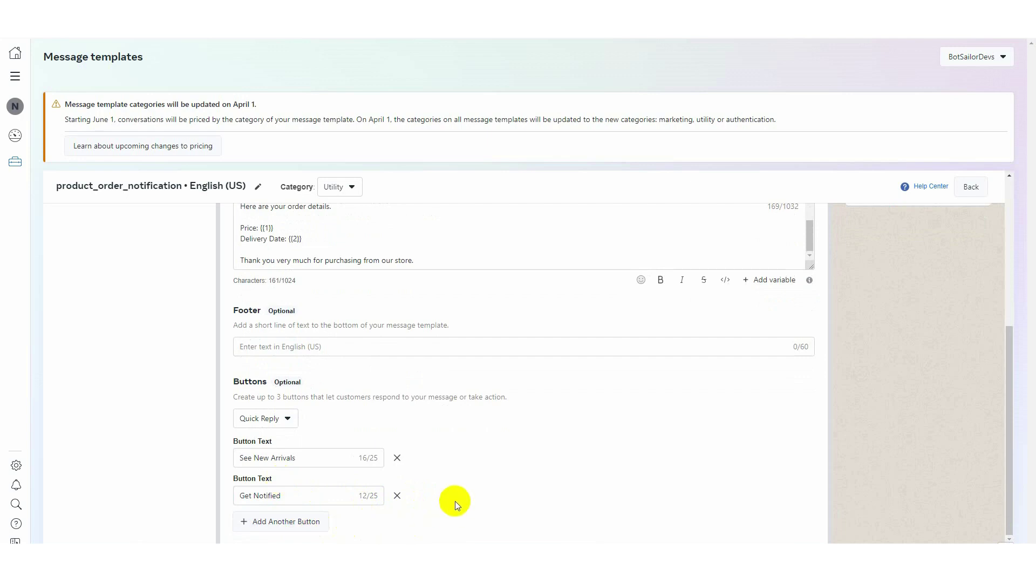
Start adding sample content for the template and choose a BotGenius.io image file as the header sample
{"action": "scroll", "coordinate": [455, 501], "scroll_direction": "up", "scroll_amount": 5}
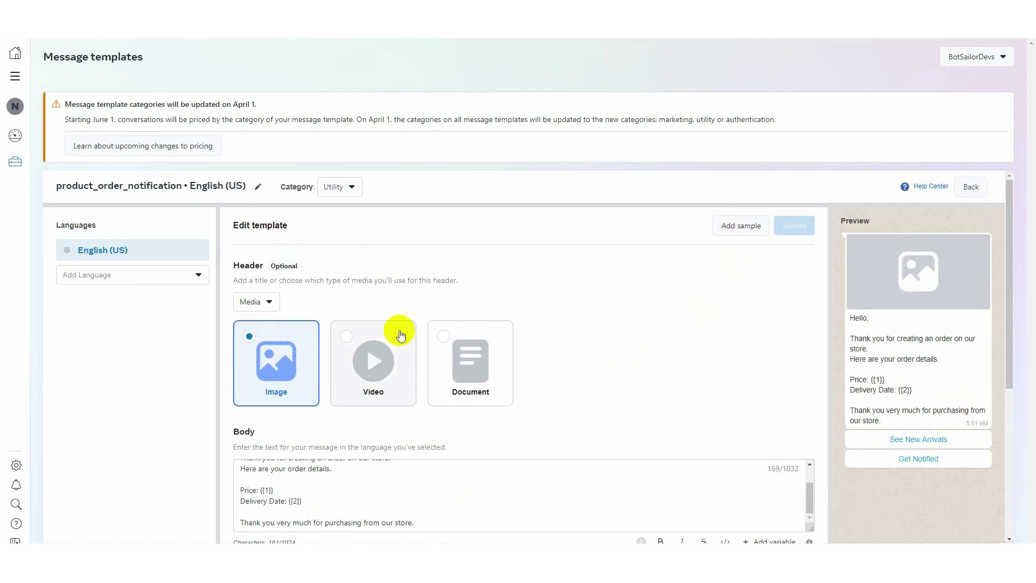
{"action": "scroll", "coordinate": [346, 413], "scroll_direction": "down", "scroll_amount": 3}
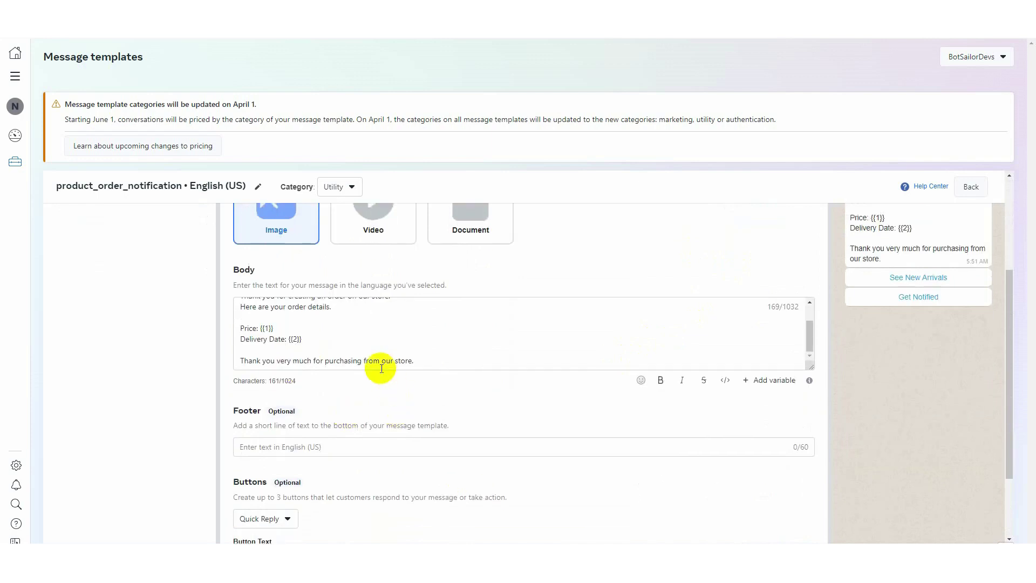
{"action": "left_click_drag", "start_coordinate": [261, 328], "coordinate": [302, 339]}
{"action": "scroll", "coordinate": [377, 353], "scroll_direction": "up", "scroll_amount": 1}
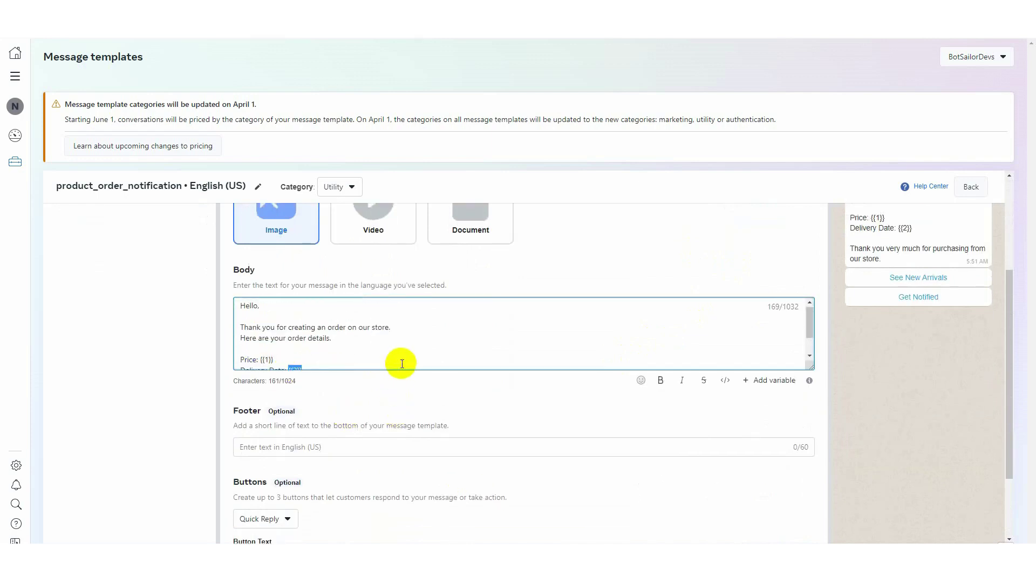
{"action": "scroll", "coordinate": [516, 389], "scroll_direction": "up", "scroll_amount": 3}
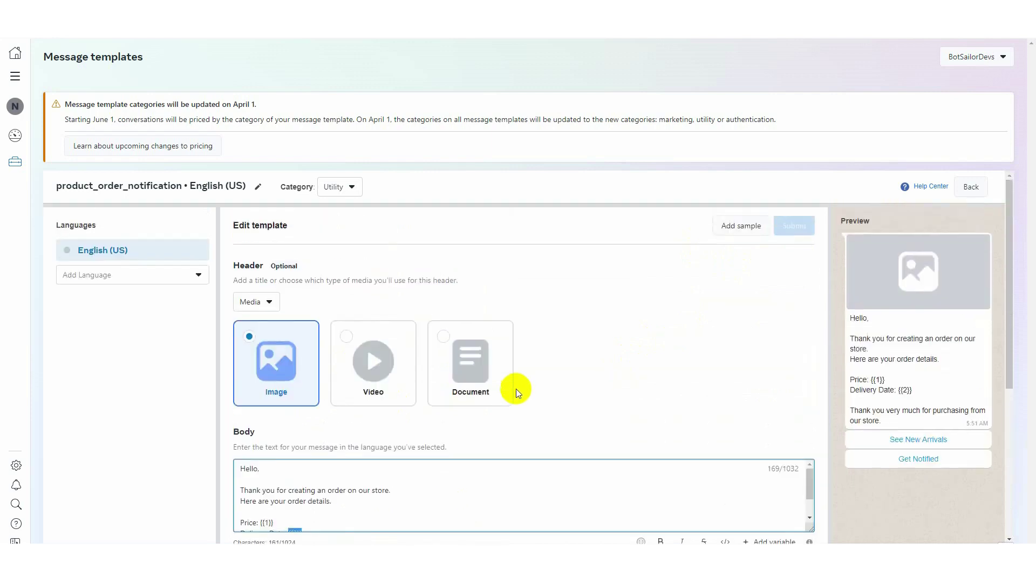
{"action": "left_click", "coordinate": [741, 226]}
{"action": "double_click", "coordinate": [320, 194]}
{"action": "left_click", "coordinate": [385, 201]}
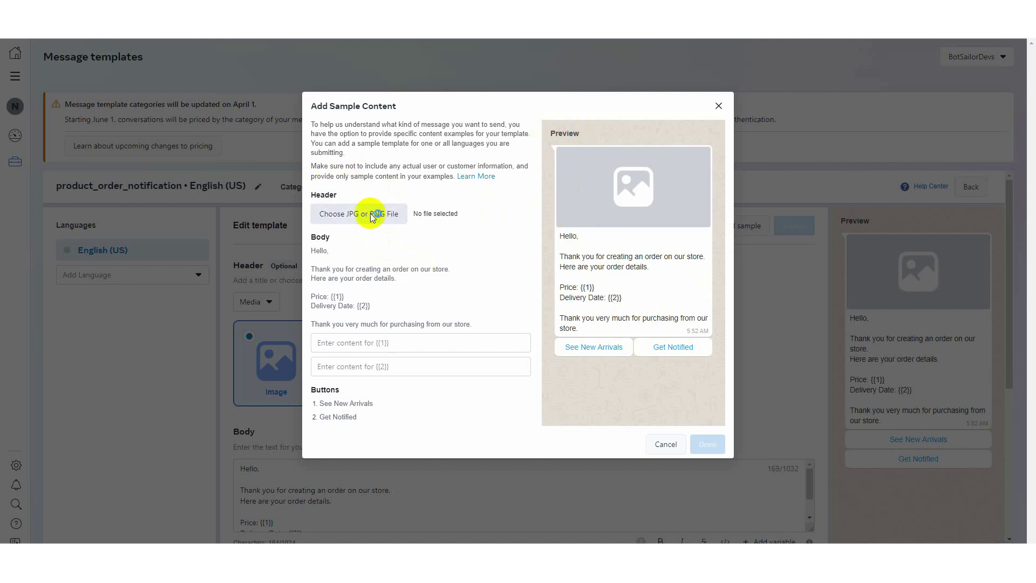
{"action": "left_click", "coordinate": [367, 213]}
{"action": "left_click", "coordinate": [437, 227]}
{"action": "left_click", "coordinate": [810, 491]}
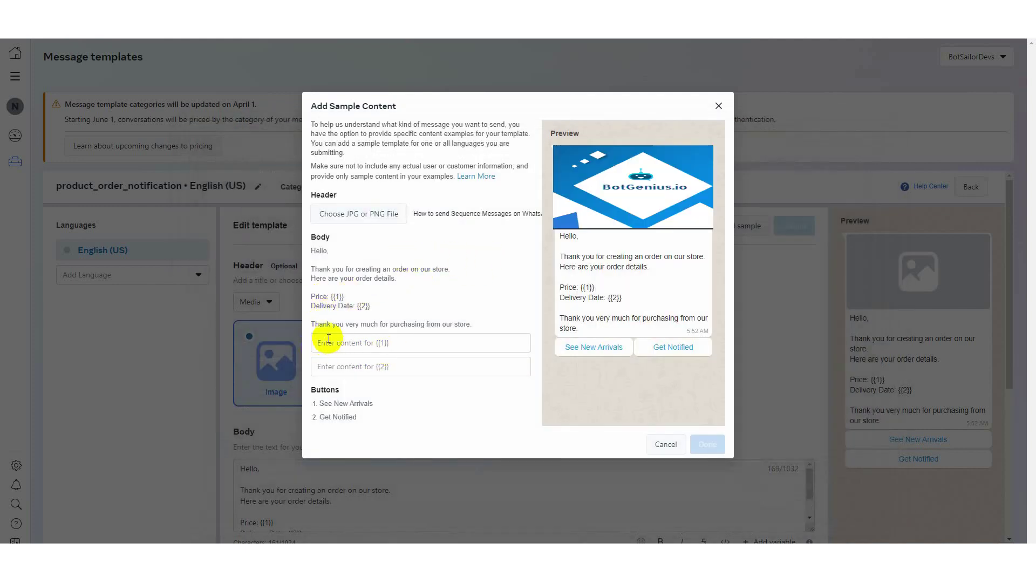
Set the sample content to 140 for {{1}} and 10/03/2023 for {{2}}, and save the samples
{"action": "left_click", "coordinate": [367, 342]}
{"action": "type", "text": "140"}
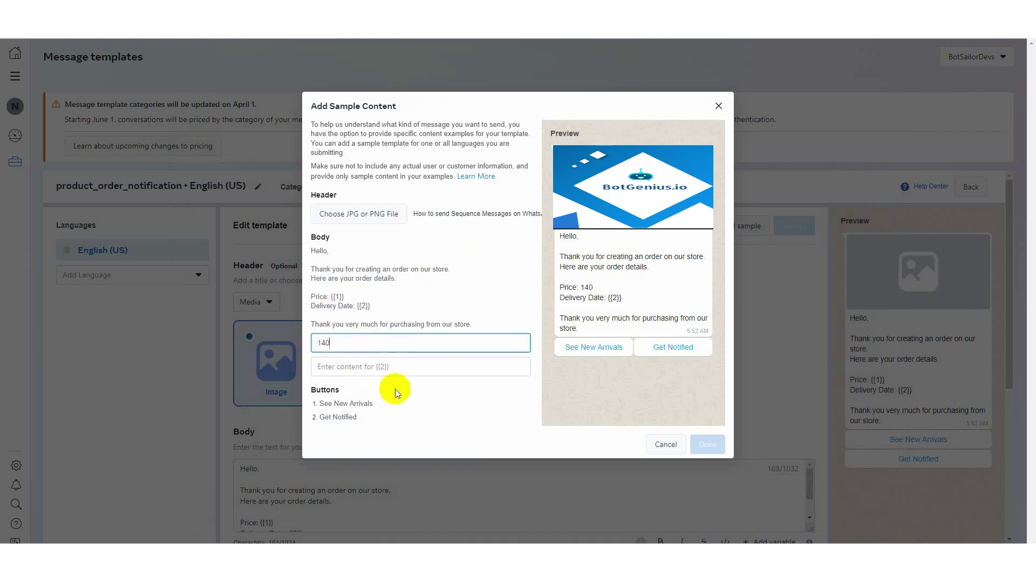
{"action": "left_click", "coordinate": [360, 383]}
{"action": "left_click", "coordinate": [347, 368]}
{"action": "type", "text": "10/03/2023"}
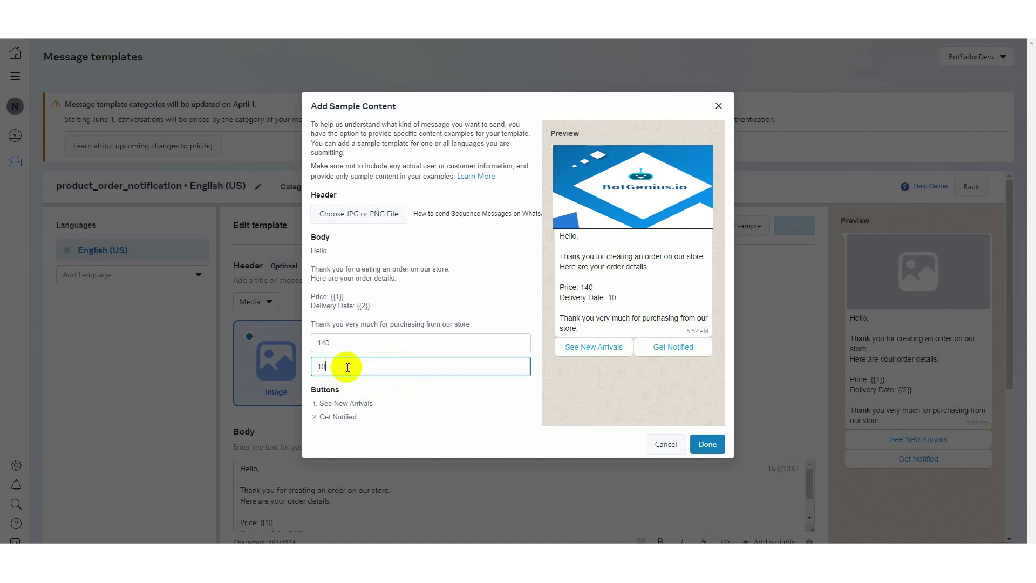
{"action": "left_click", "coordinate": [356, 391]}
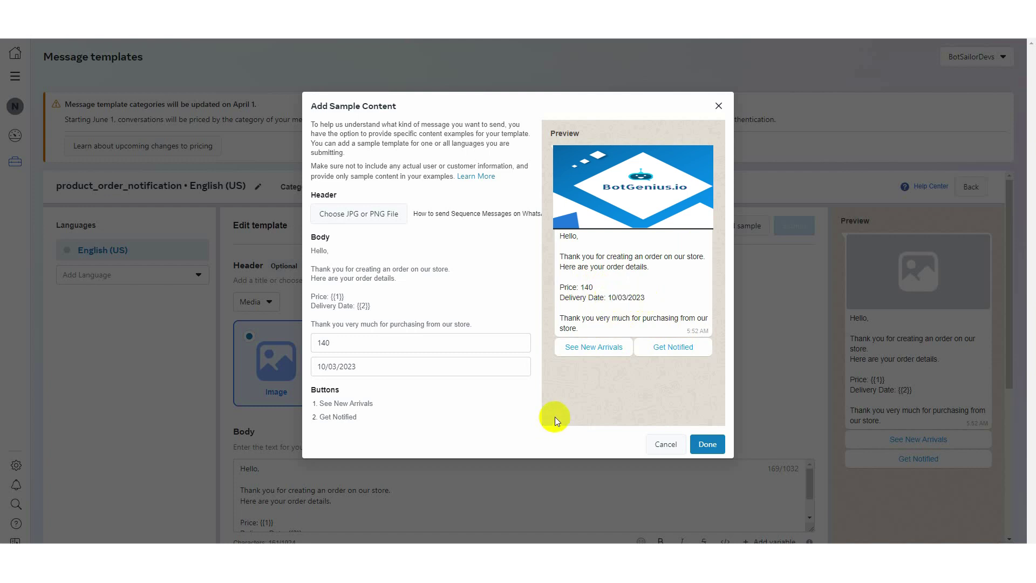
{"action": "left_click", "coordinate": [708, 444]}
Submit the product_order_notification template for review in English (US) and close the submission notice
{"action": "left_click", "coordinate": [792, 227]}
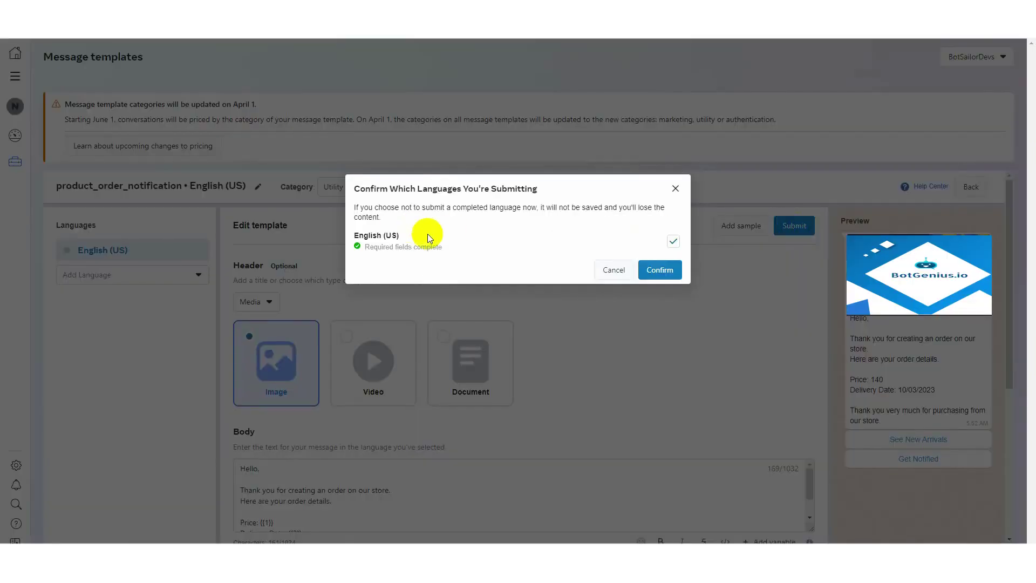
{"action": "left_click", "coordinate": [659, 270]}
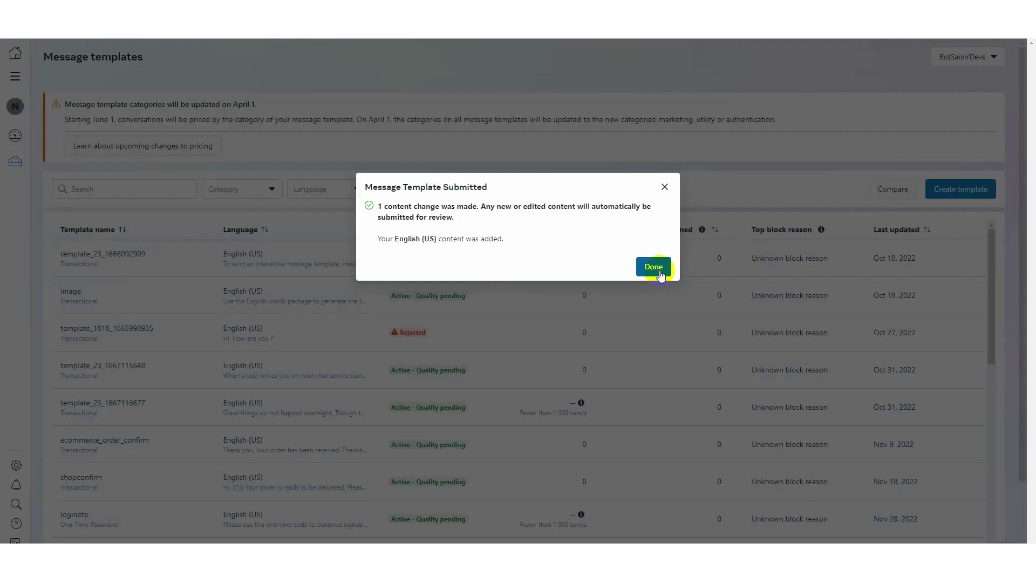
{"action": "left_click_drag", "start_coordinate": [378, 238], "coordinate": [501, 239]}
{"action": "left_click", "coordinate": [661, 267]}
Look for product_order_notification in the message template list and check its status
{"action": "scroll", "coordinate": [657, 270], "scroll_direction": "down", "scroll_amount": 15}
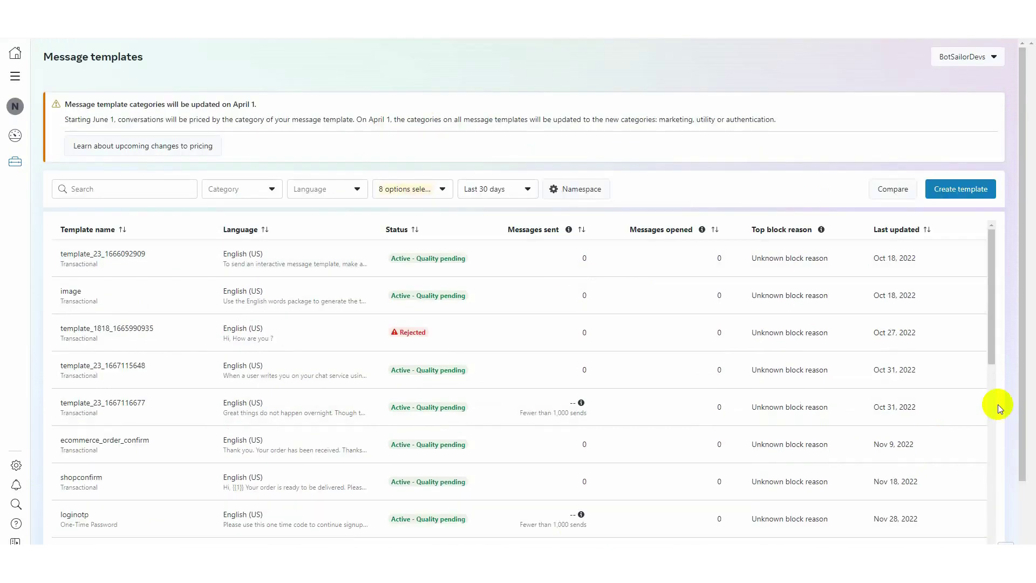
{"action": "left_click", "coordinate": [43, 35]}
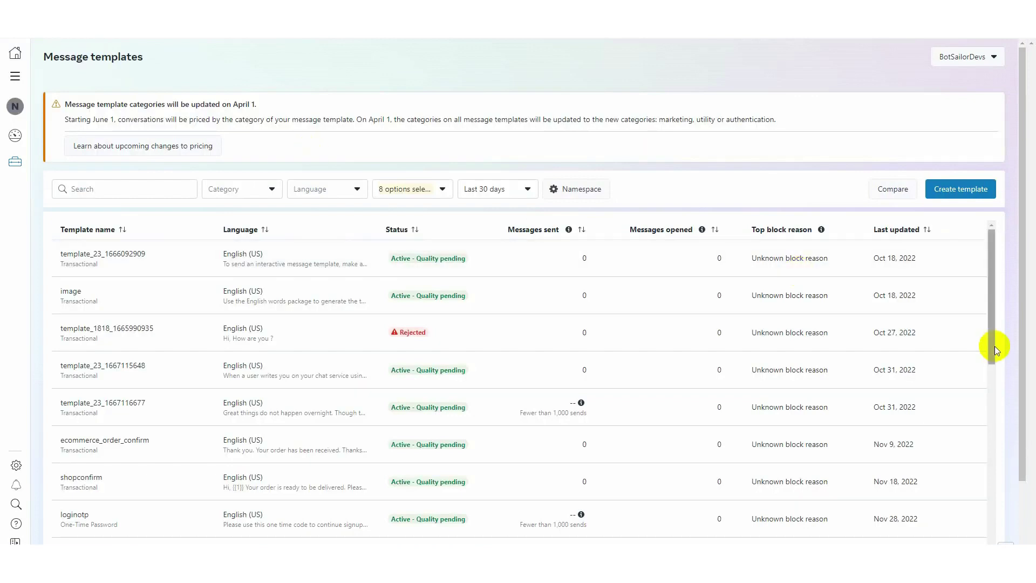
{"action": "scroll", "coordinate": [990, 347], "scroll_direction": "down", "scroll_amount": 5}
{"action": "scroll", "coordinate": [1021, 384], "scroll_direction": "down", "scroll_amount": 1}
{"action": "scroll", "coordinate": [447, 430], "scroll_direction": "down", "scroll_amount": 5}
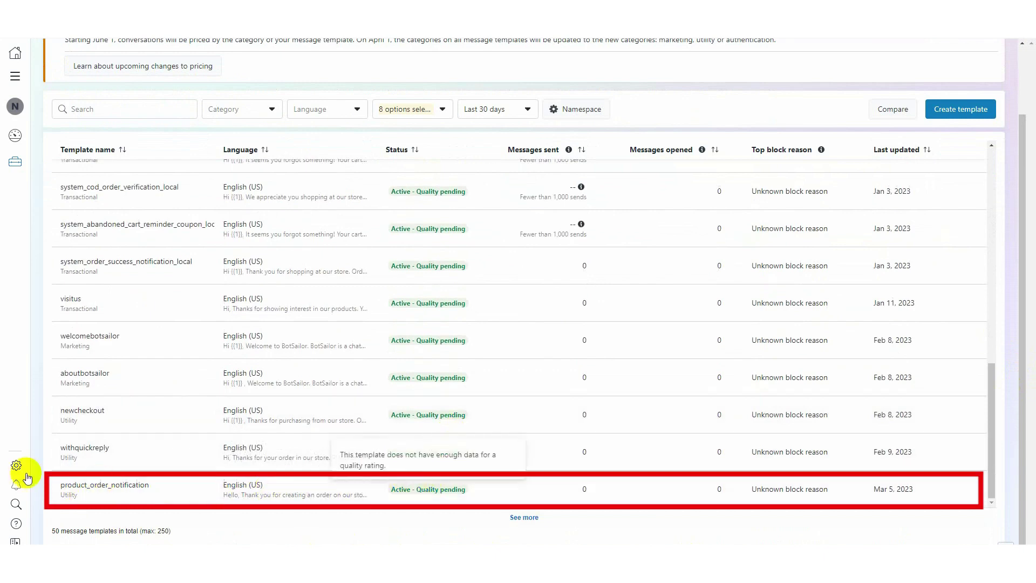
Switch to BotSailor's WhatsApp Bot Manager and synchronize the message template statuses for BotSailorDevs
{"action": "scroll", "coordinate": [259, 70], "scroll_direction": "up", "scroll_amount": 2}
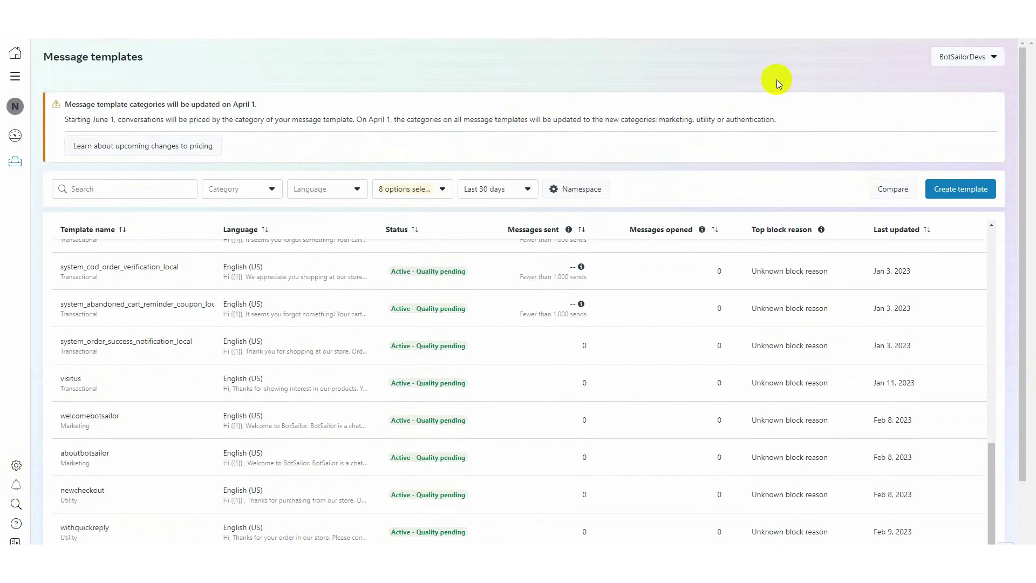
{"action": "left_click", "coordinate": [67, 37]}
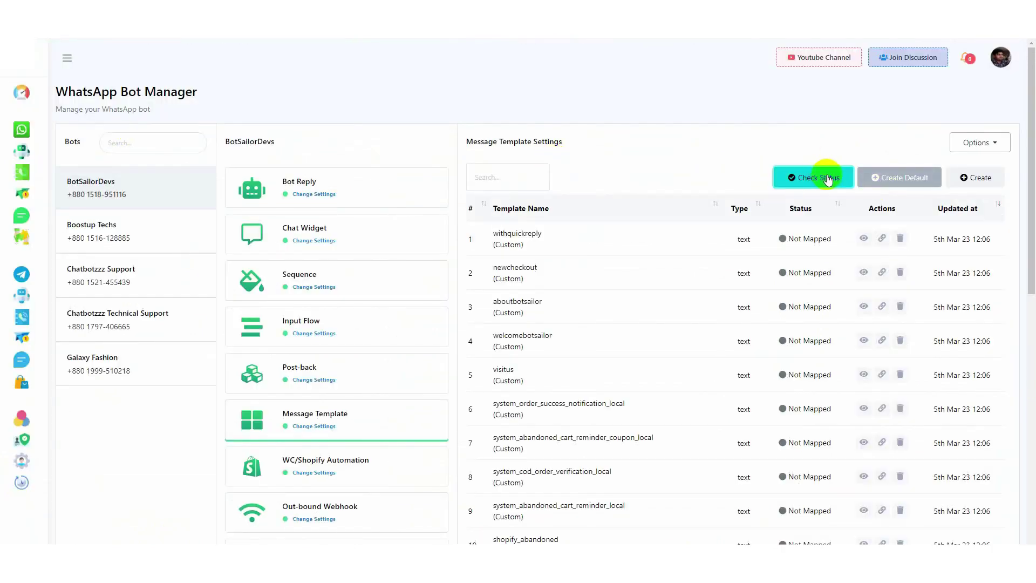
{"action": "left_click", "coordinate": [829, 178]}
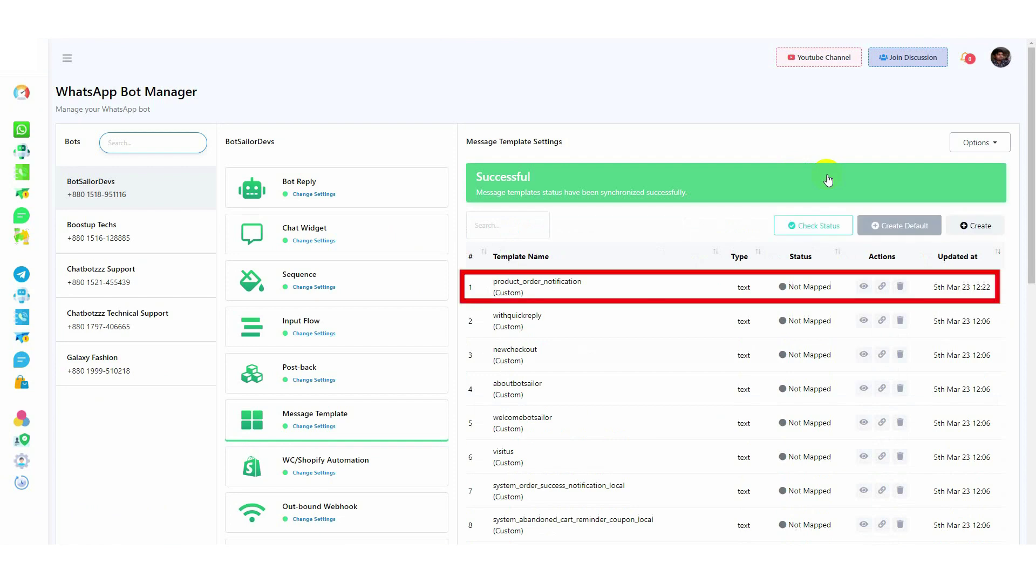
Map product_order_notification's variable {{1}} to system-cart-total-price and {{2}} to system-delivery-date, and save the mapping
{"action": "left_click", "coordinate": [883, 289]}
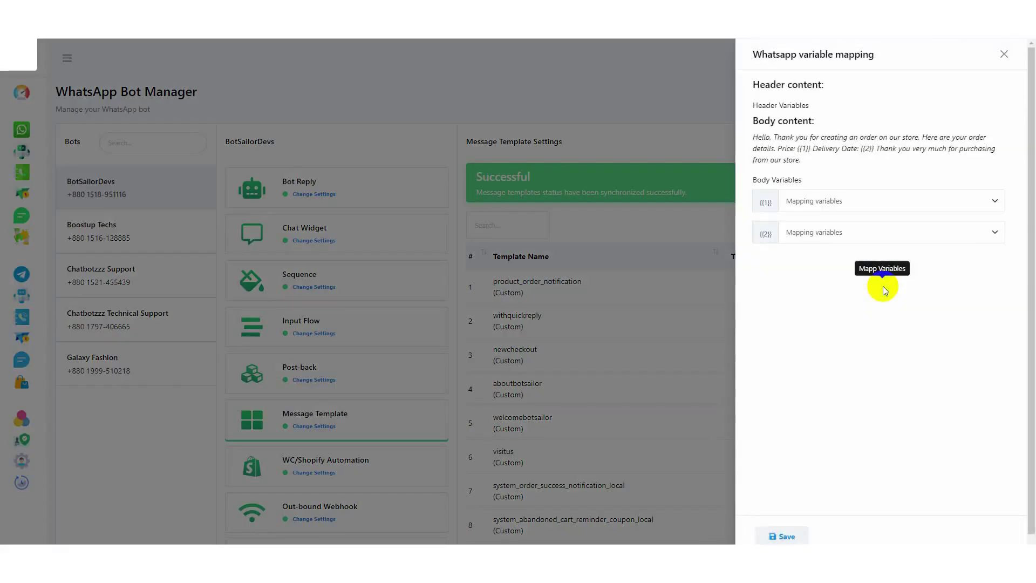
{"action": "left_click", "coordinate": [857, 202]}
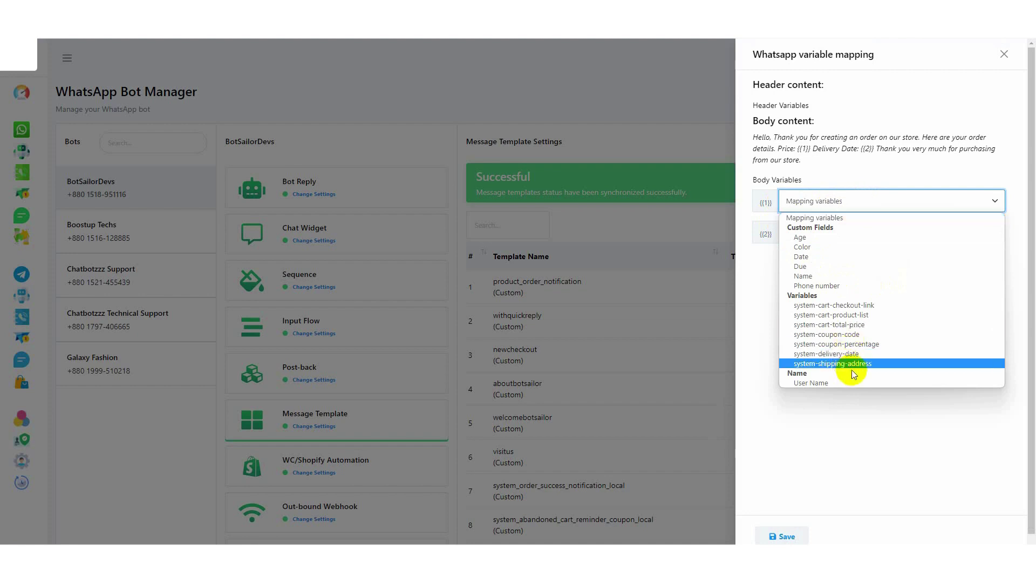
{"action": "left_click", "coordinate": [845, 324]}
{"action": "left_click", "coordinate": [846, 232]}
{"action": "left_click", "coordinate": [812, 385]}
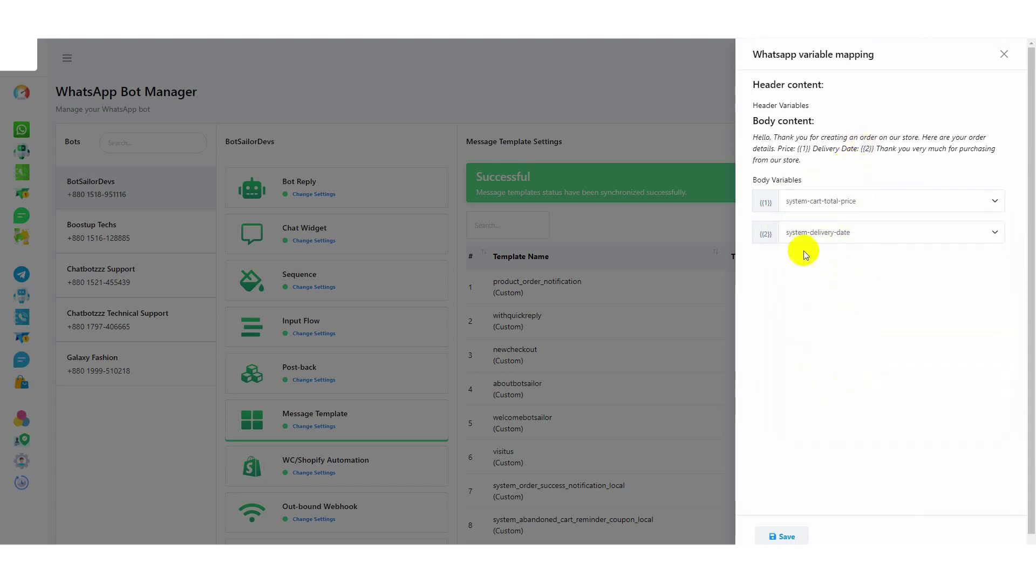
{"action": "left_click_drag", "start_coordinate": [798, 149], "coordinate": [812, 149]}
{"action": "double_click", "coordinate": [865, 149]}
{"action": "left_click", "coordinate": [785, 534]}
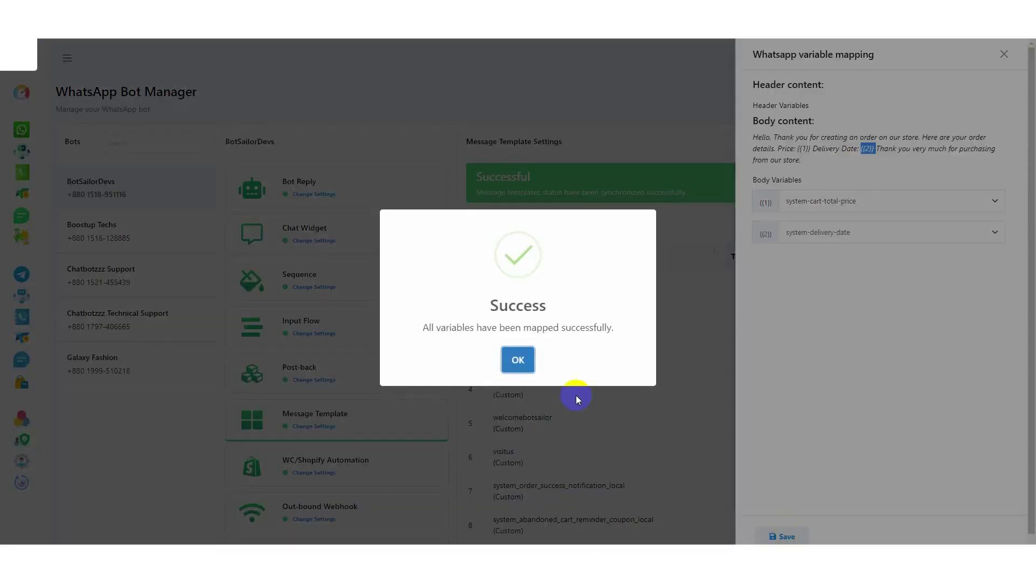
{"action": "left_click", "coordinate": [513, 359]}
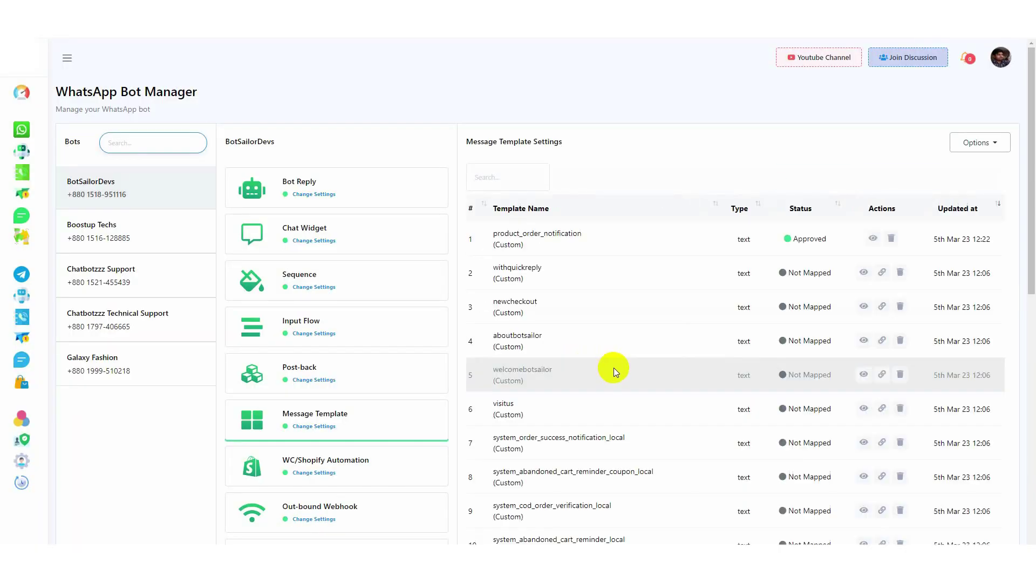
Check the status of product_order_notification in the bot's message template list
{"action": "left_click_drag", "start_coordinate": [733, 241], "coordinate": [833, 243]}
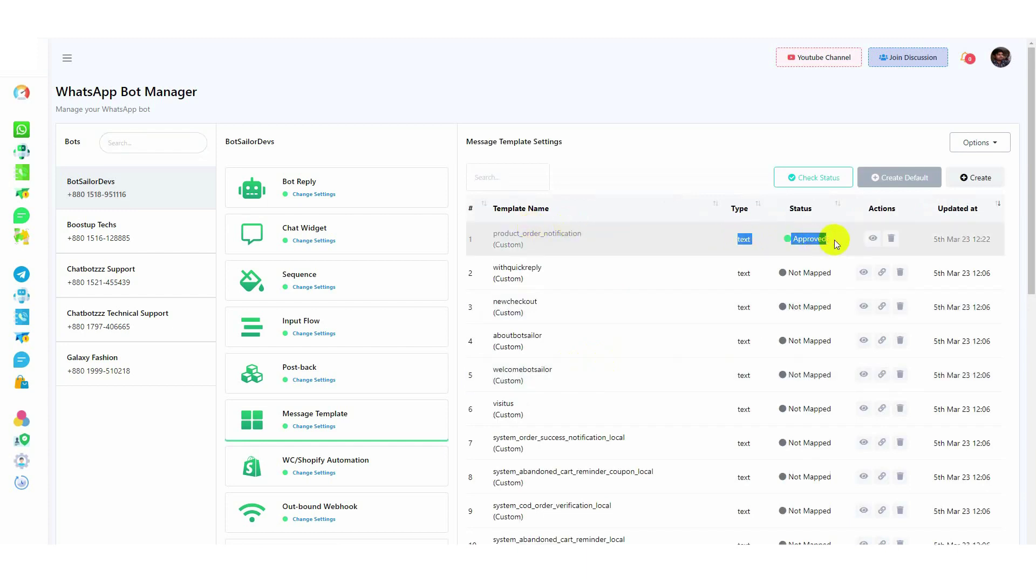
{"action": "left_click", "coordinate": [834, 239]}
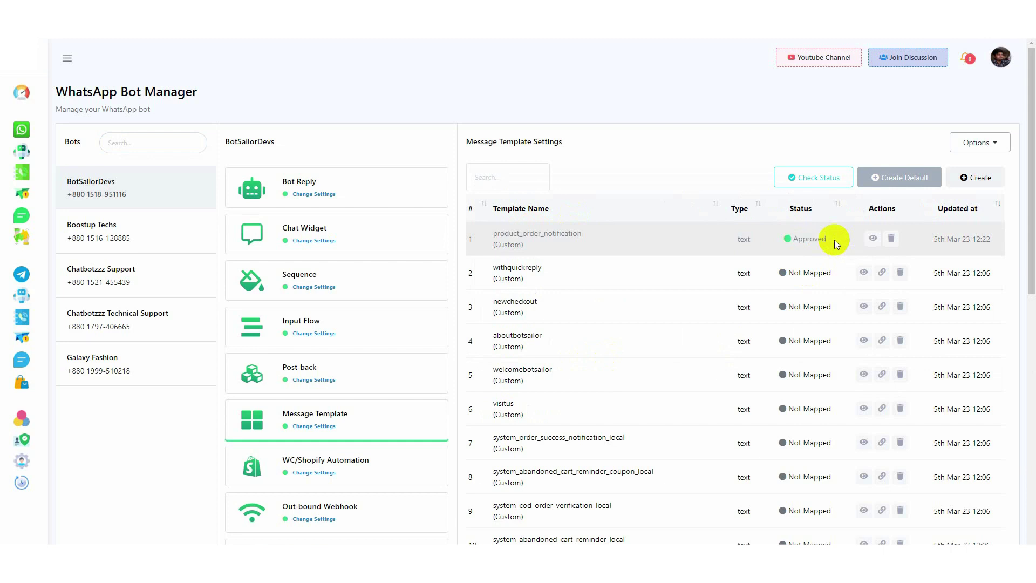